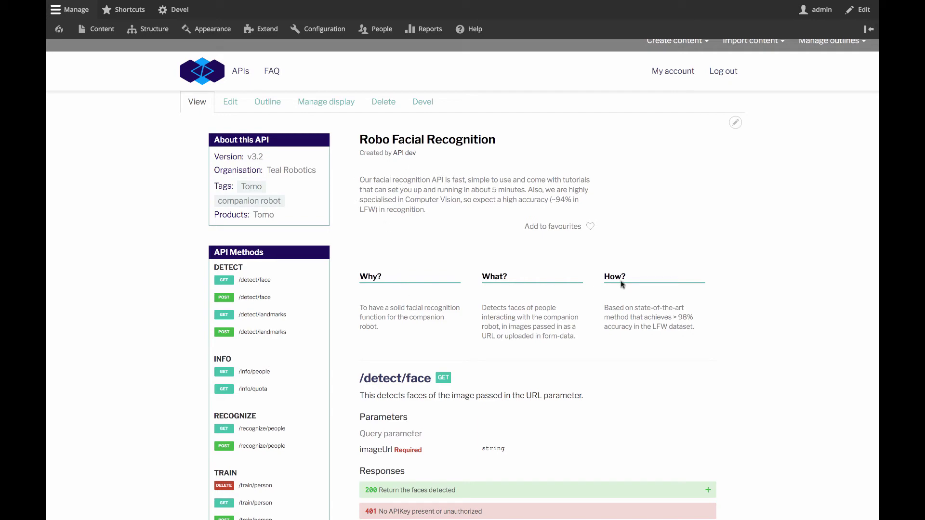
# Step: Review the documented methods of the Robo Facial Recognition API, including the /train/point DELETE and /train/person GET entries and their responses
pyautogui.scroll(-4, 515, 394)
pyautogui.scroll(-6, 514, 394)
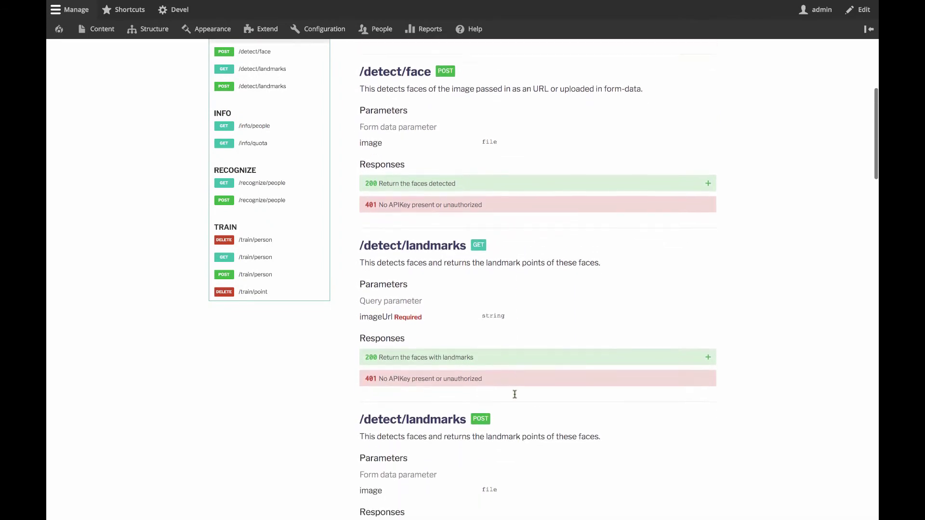
pyautogui.scroll(-3, 671, 320)
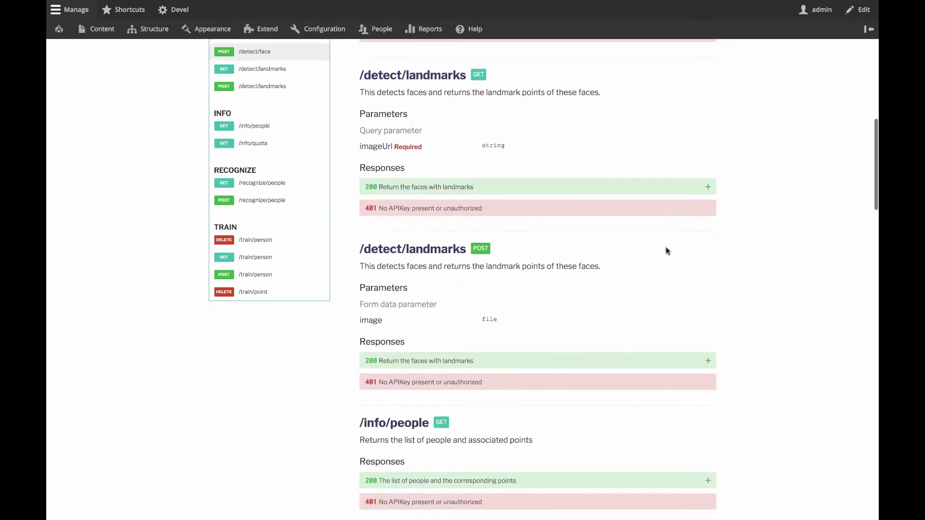
pyautogui.scroll(-8, 668, 309)
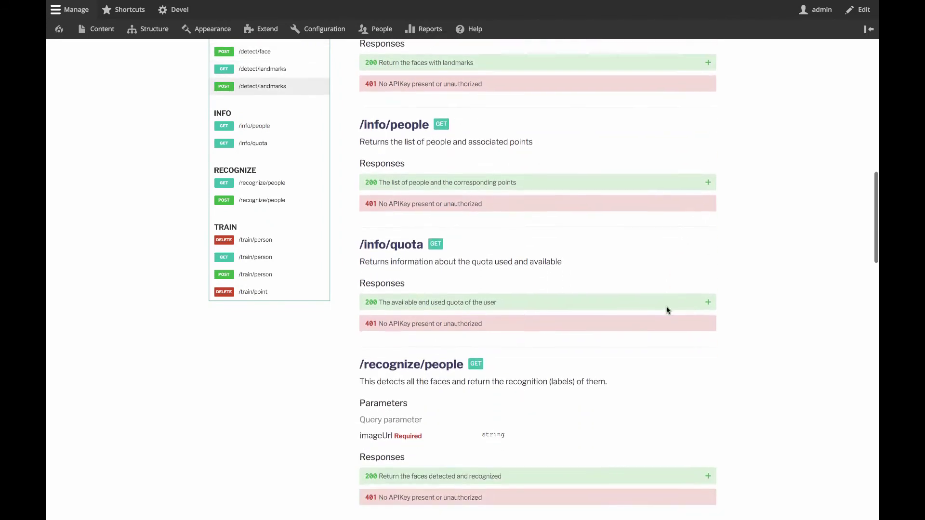
pyautogui.scroll(-7, 668, 310)
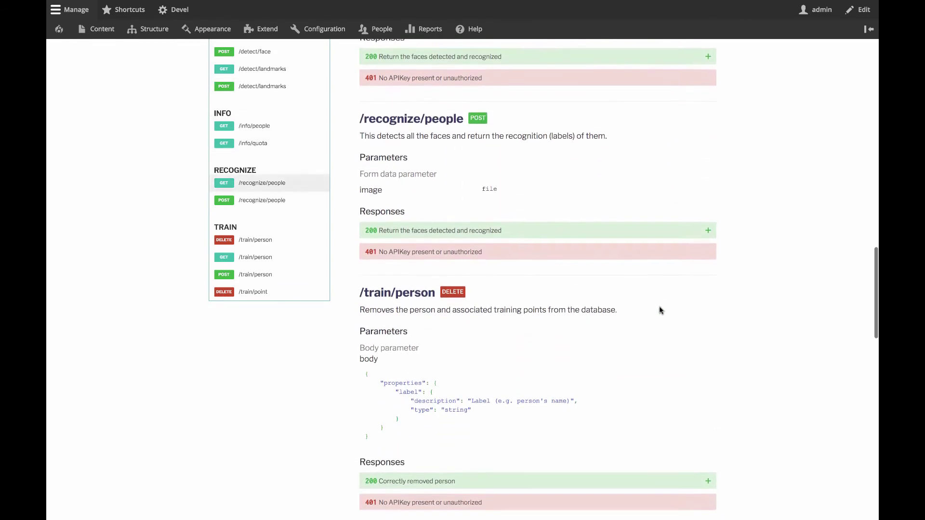
pyautogui.click(255, 292)
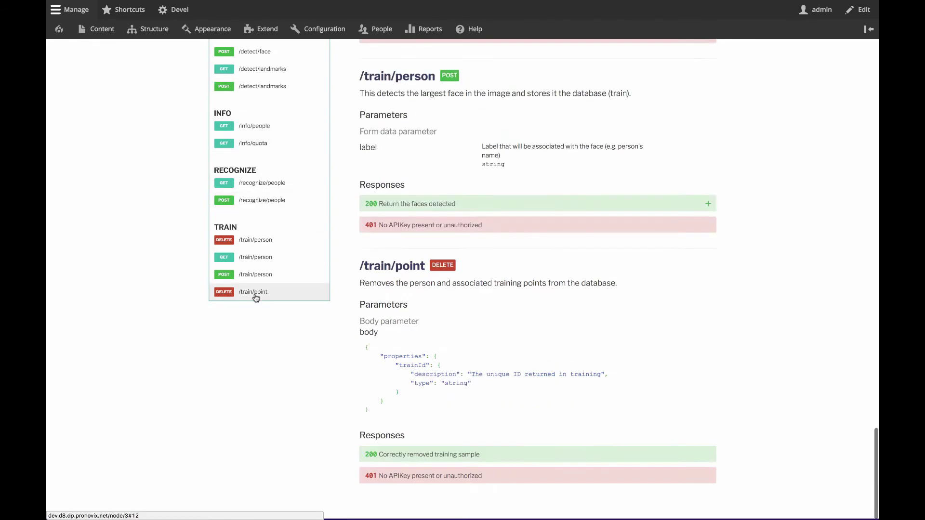
pyautogui.click(250, 258)
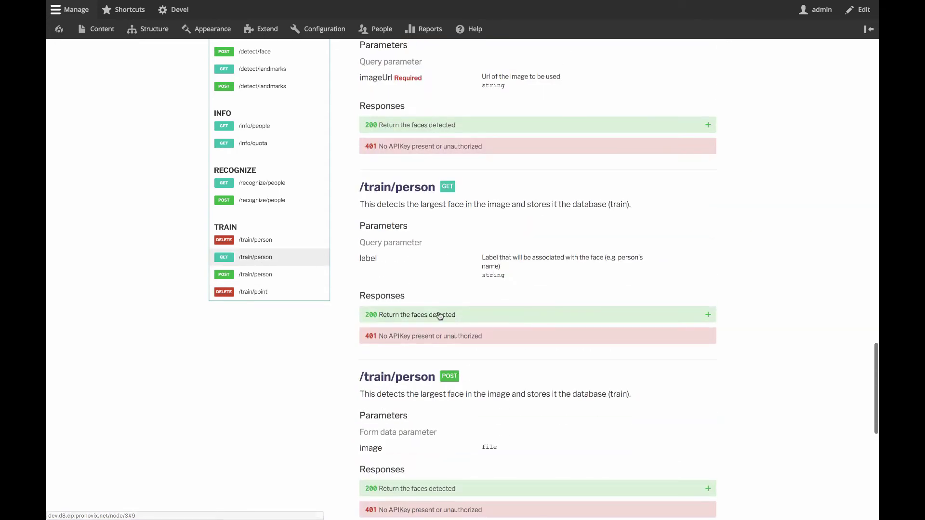
pyautogui.click(439, 314)
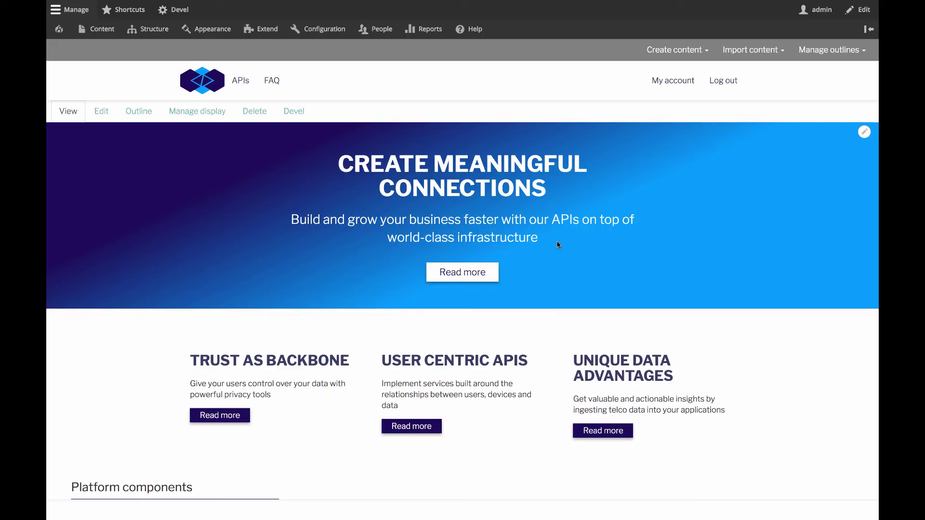
# Step: Look through the landing page and shrink the logged-out browser window to check its responsive layout
pyautogui.scroll(-8, 557, 242)
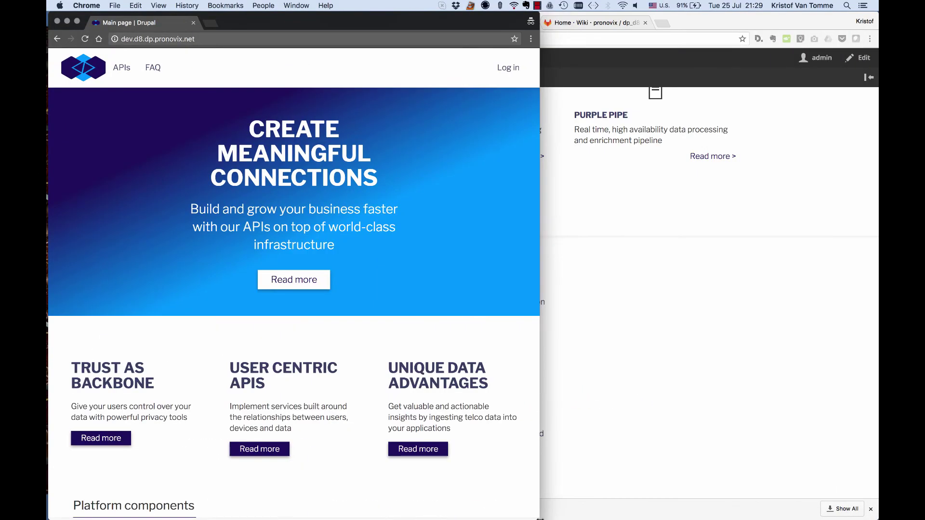
pyautogui.moveTo(540, 519); pyautogui.dragTo(395, 473)
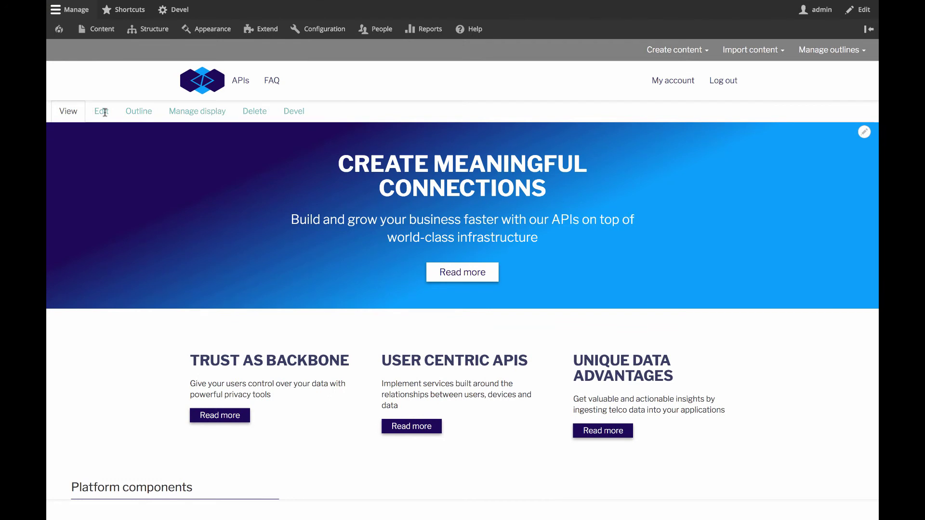
# Step: Open the Main page for editing and inspect its Top header, the Benefits grid and that grid's first button card
pyautogui.click(103, 112)
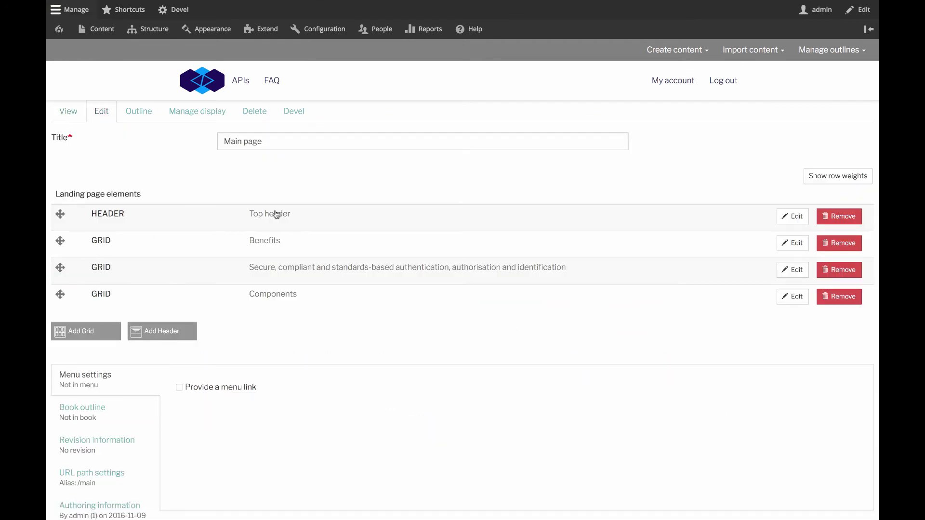
pyautogui.click(801, 217)
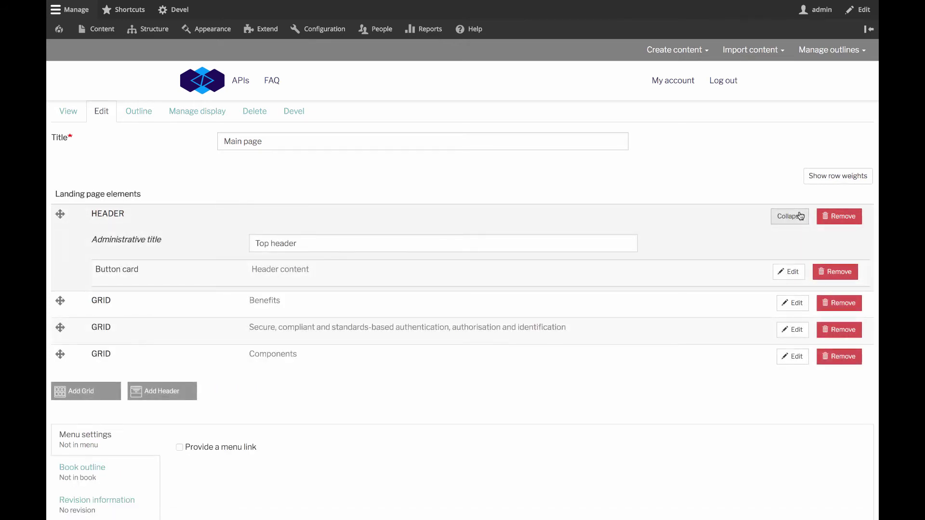
pyautogui.click(792, 304)
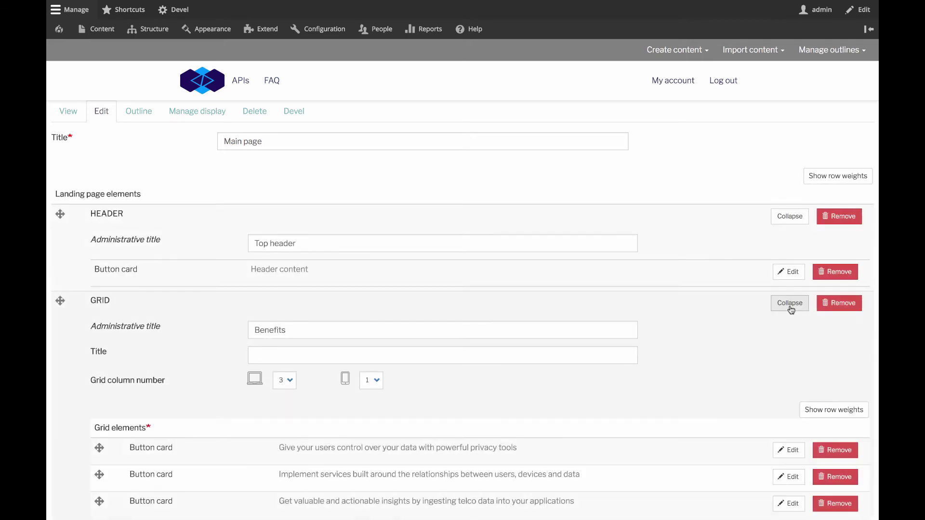
pyautogui.scroll(-4, 792, 311)
pyautogui.click(786, 262)
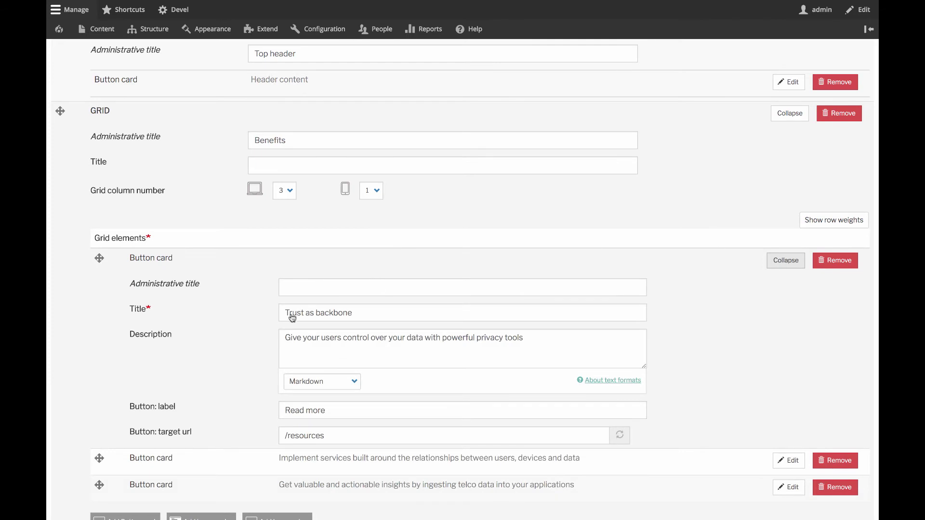
pyautogui.scroll(-2, 294, 314)
pyautogui.scroll(-2, 288, 323)
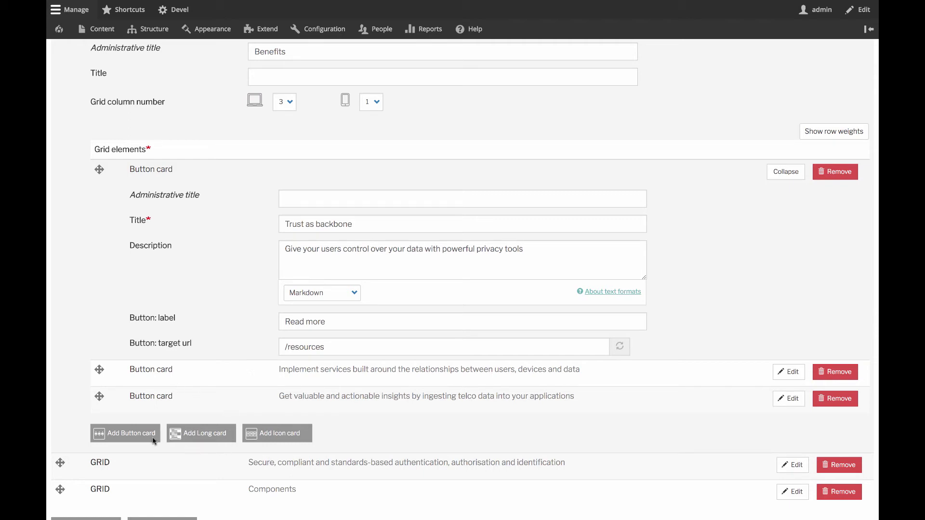
pyautogui.scroll(-5, 233, 469)
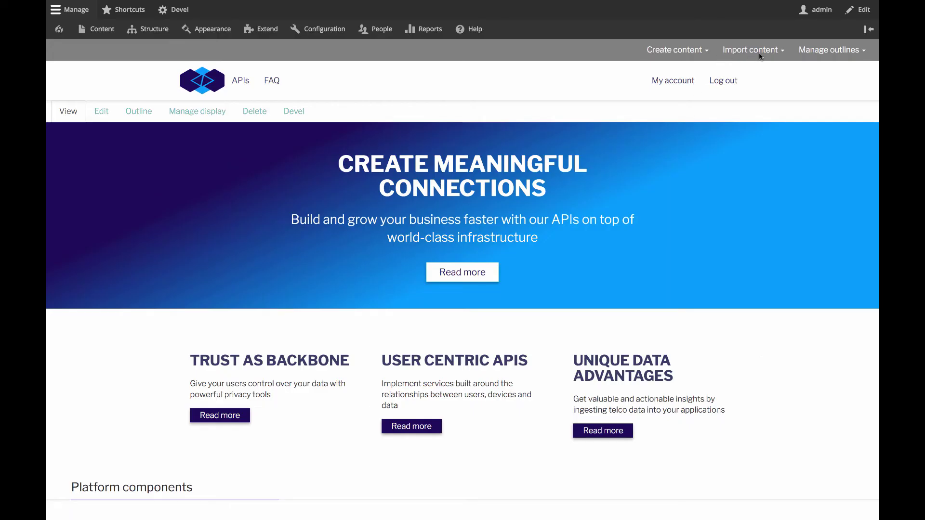
# Step: Add a repository import with a new GitHub account labelled test_account, identifier pronovix-test, and the personal access token as its secret
pyautogui.click(736, 80)
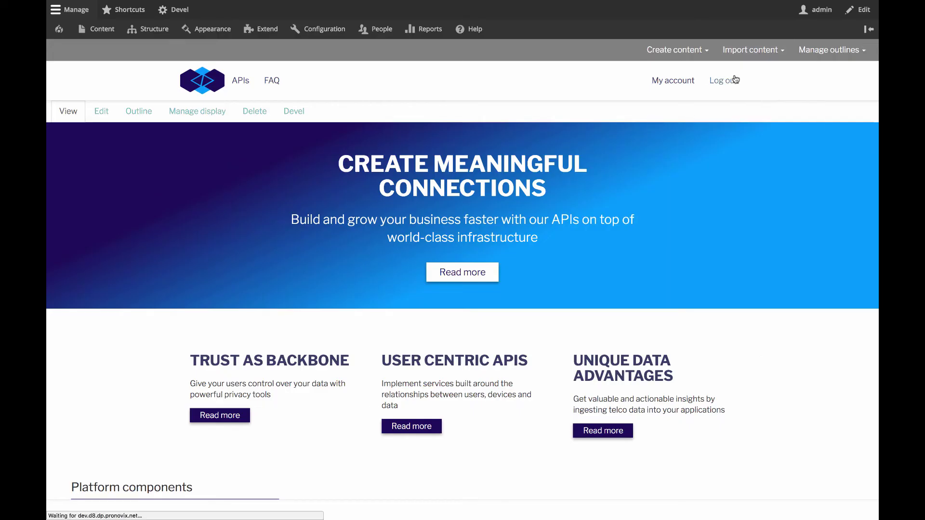
pyautogui.click(109, 126)
pyautogui.click(104, 175)
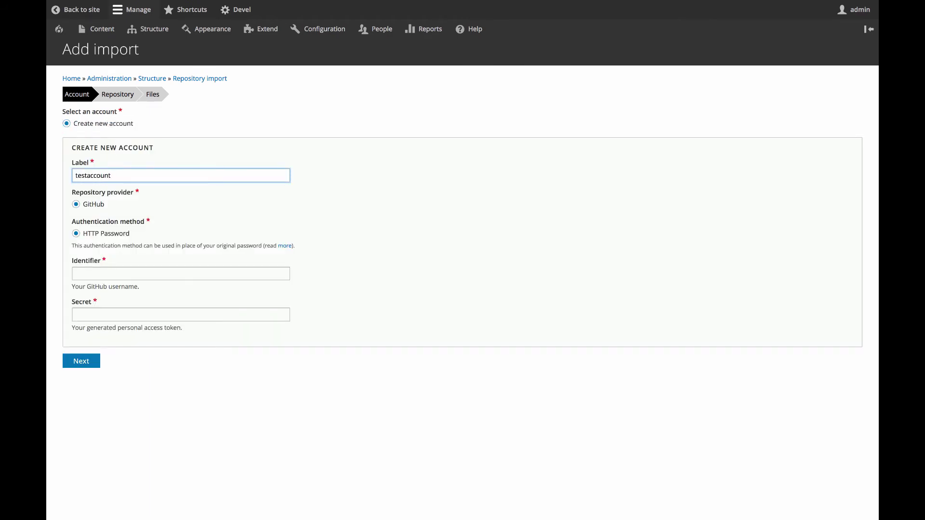
pyautogui.click(103, 269)
pyautogui.write('pronovix-test')
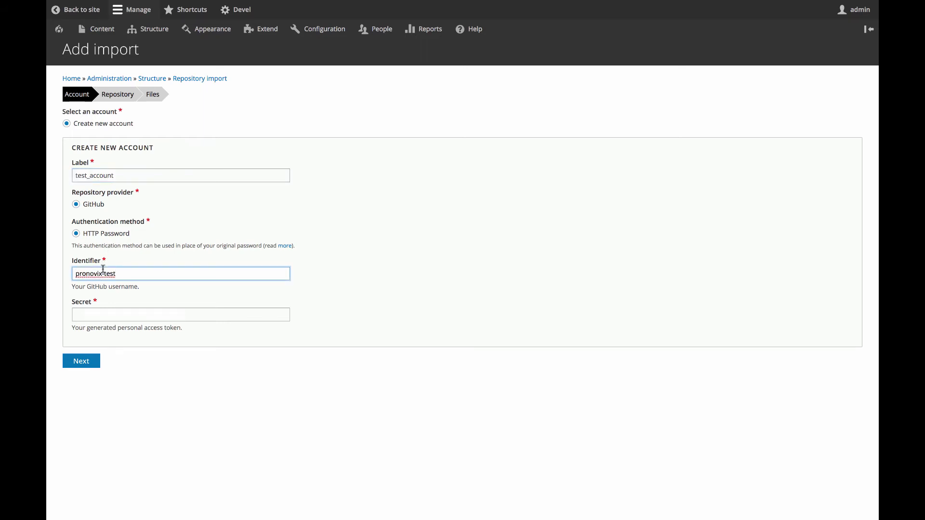
pyautogui.press('Tab')
pyautogui.click(85, 362)
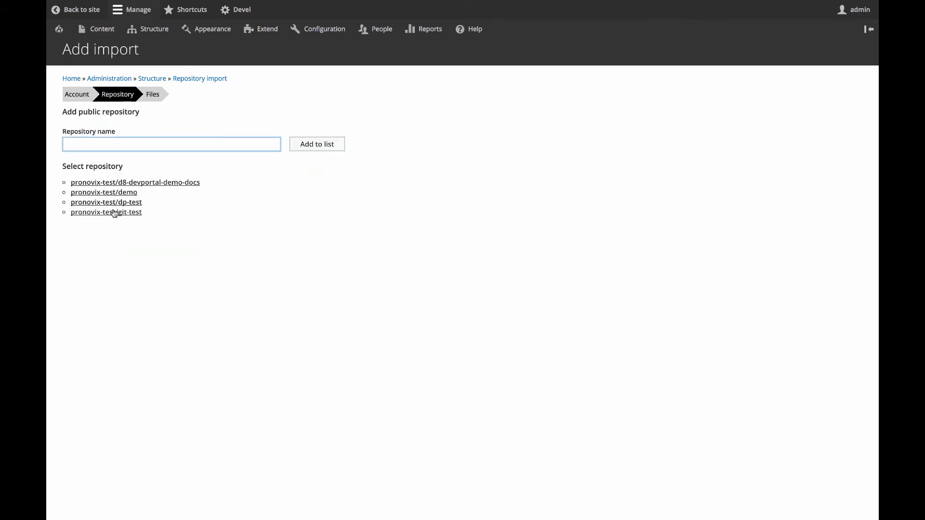
# Step: Select the master version of the pronovix-test/git-test repository and title the import test_contenta
pyautogui.click(114, 213)
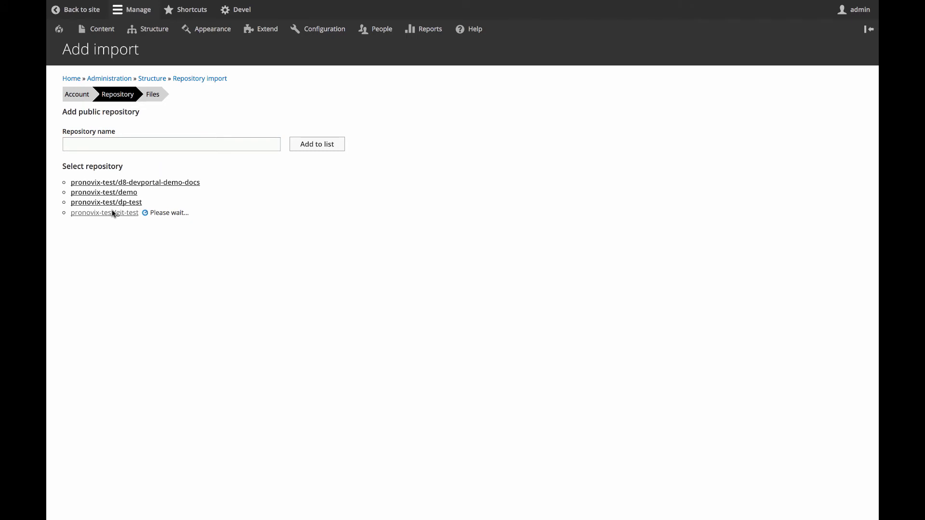
pyautogui.click(111, 224)
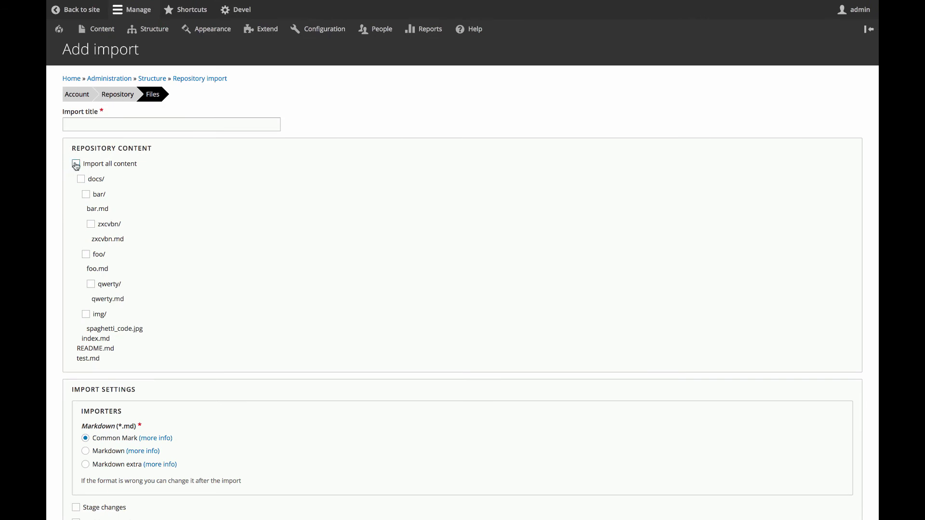
pyautogui.click(84, 122)
pyautogui.write('test_contenta')
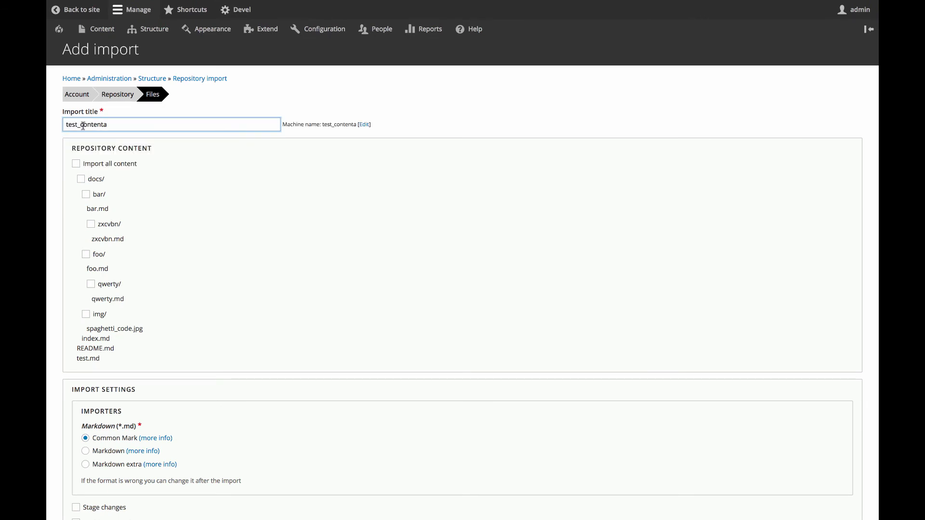
# Step: Include all repository content with the Common Mark importer, save and run the import, and open the test_contenta entry
pyautogui.click(76, 164)
pyautogui.scroll(-5, 201, 319)
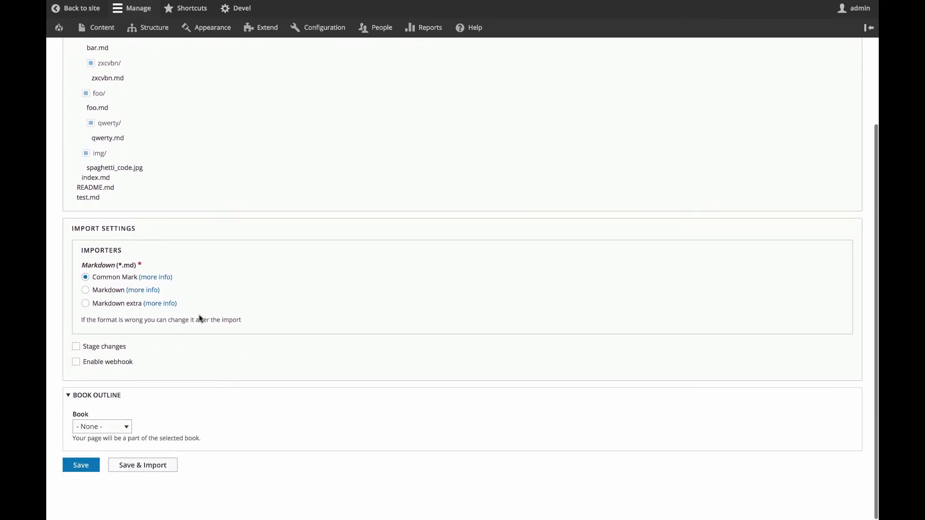
pyautogui.click(159, 467)
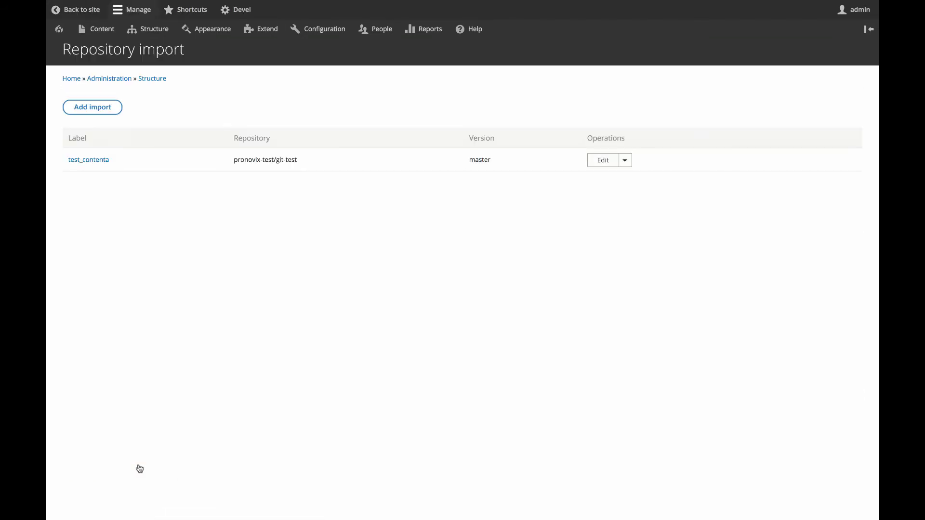
pyautogui.click(92, 160)
pyautogui.scroll(-3, 461, 201)
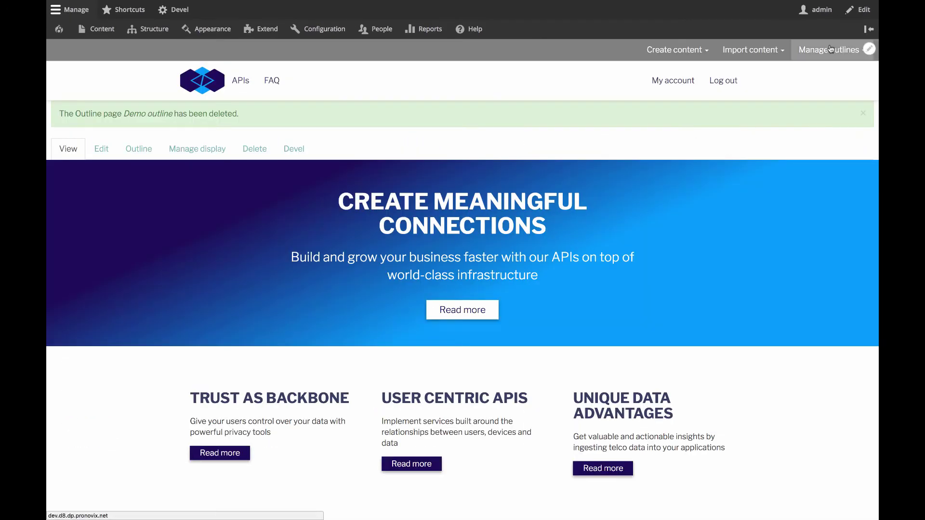
# Step: Start a new outline page titled "Demo outline"
pyautogui.click(833, 49)
pyautogui.click(830, 76)
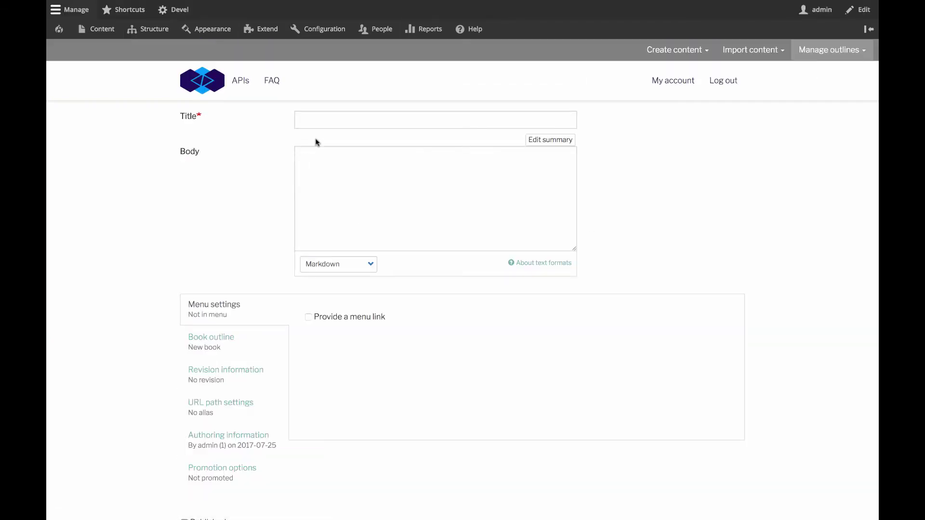
pyautogui.click(333, 111)
pyautogui.write('Demo outline')
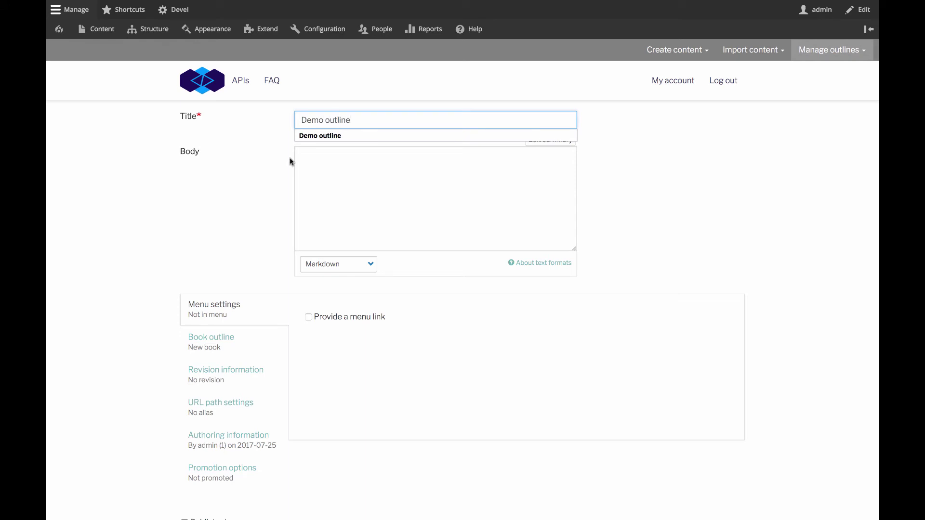
pyautogui.click(261, 201)
# Step: Save the outline page with the body text "An introduction to the outline content." and view its book outline settings
pyautogui.click(323, 185)
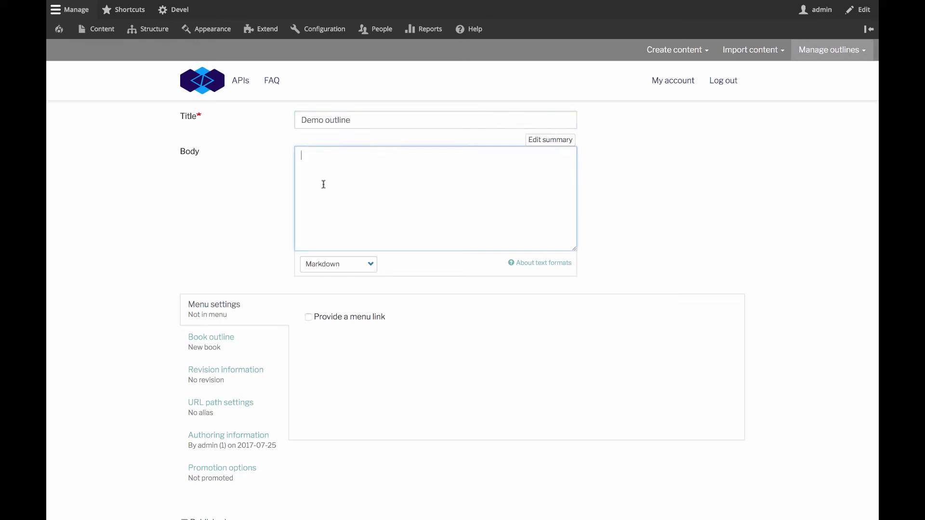
pyautogui.write('Some introduction to the outline.')
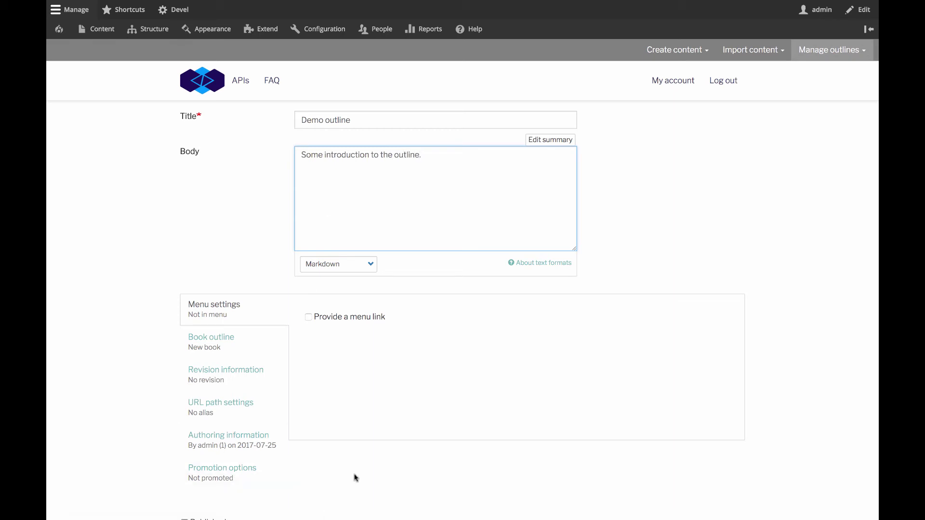
pyautogui.doubleClick(312, 155)
pyautogui.write('An')
pyautogui.press('End')
pyautogui.press('BackSpace')
pyautogui.write('conte')
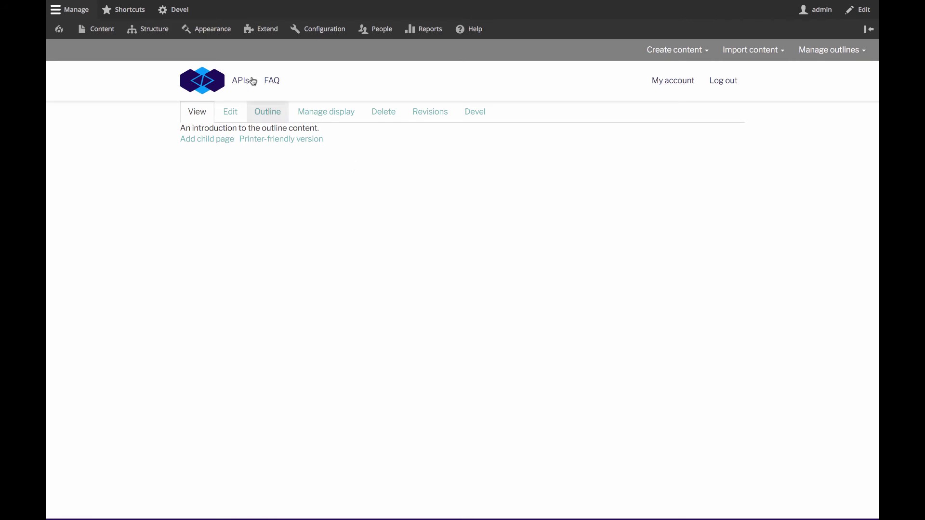
pyautogui.click(266, 113)
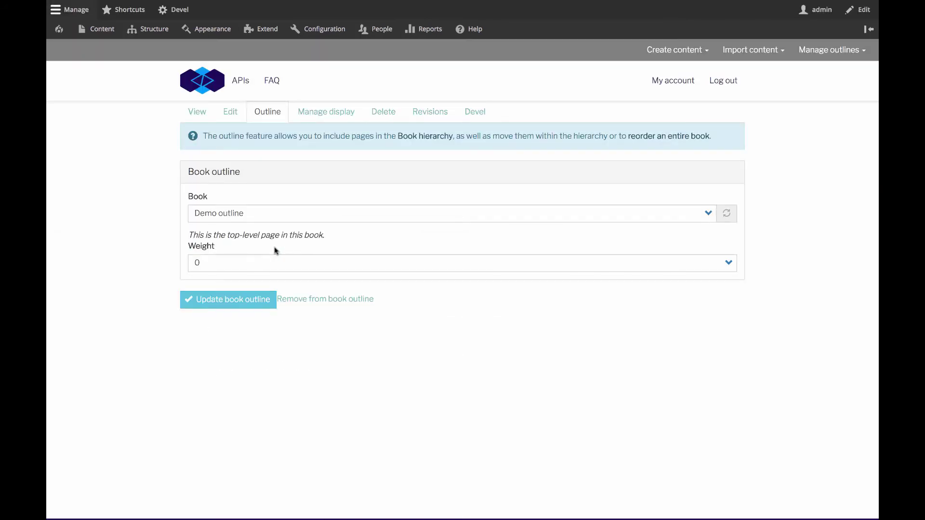
# Step: Edit the most recently imported index page in the content list, assign it to the Demo outline book and save it
pyautogui.click(108, 47)
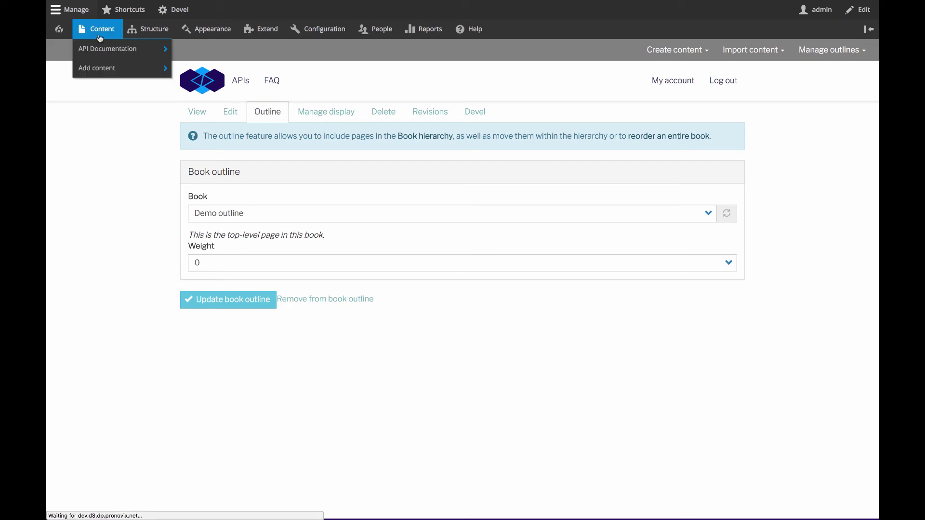
pyautogui.scroll(-2, 233, 351)
pyautogui.click(734, 266)
pyautogui.click(712, 281)
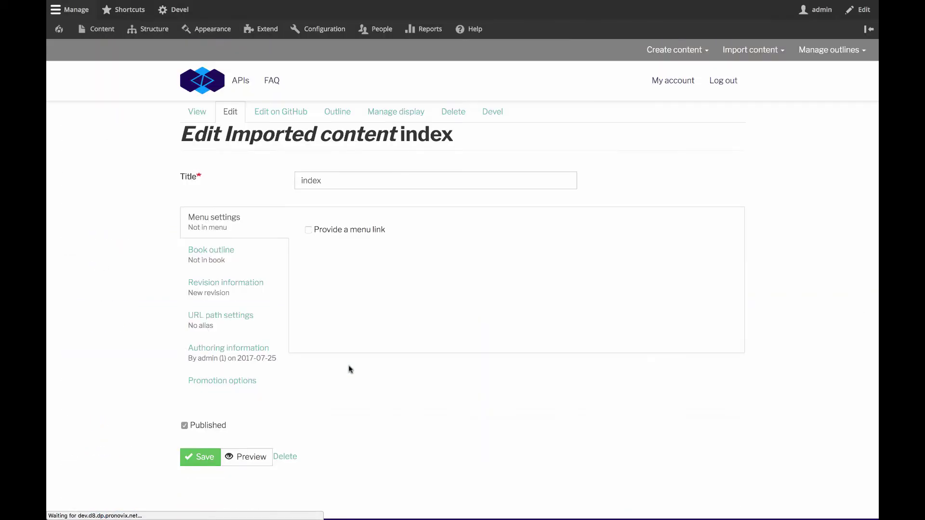
pyautogui.click(214, 253)
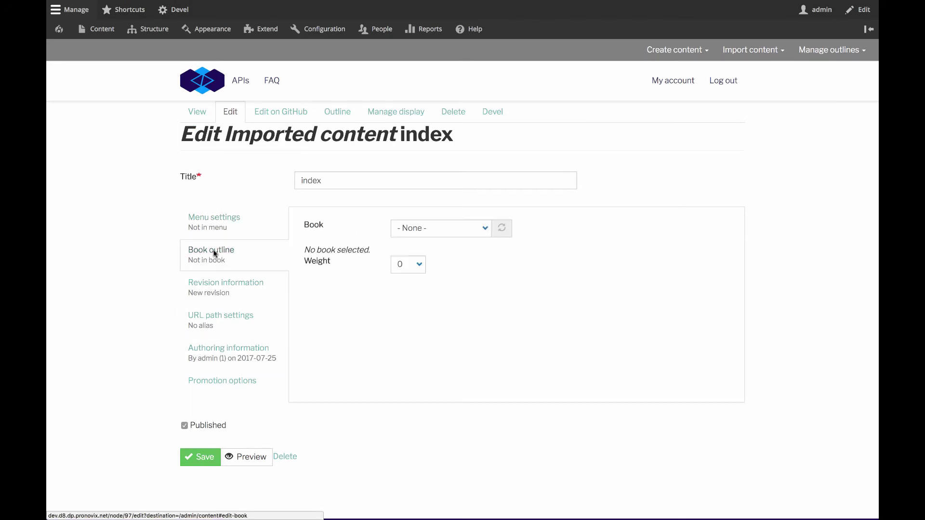
pyautogui.click(430, 229)
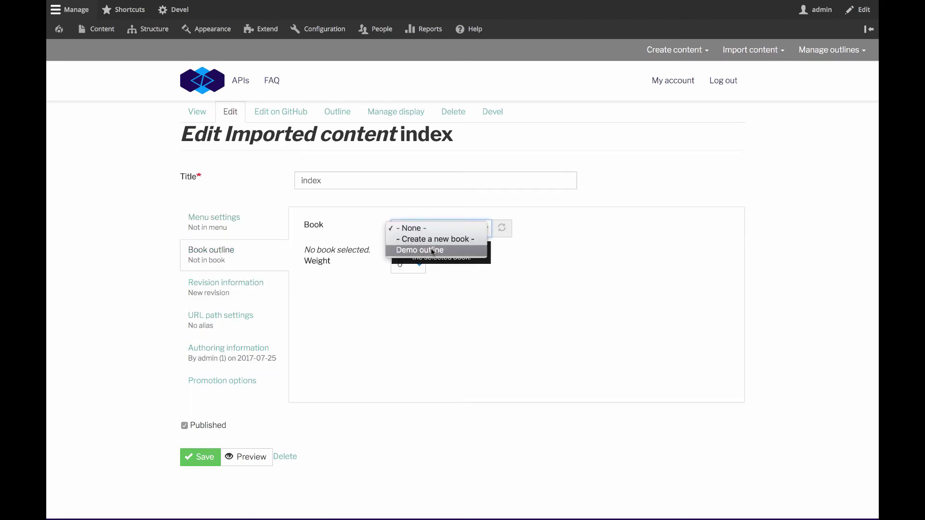
pyautogui.click(433, 252)
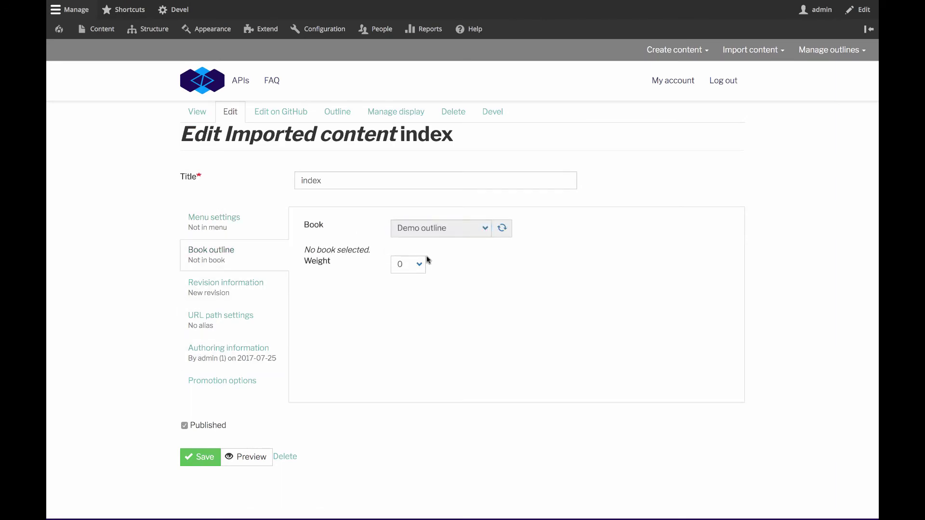
pyautogui.click(203, 457)
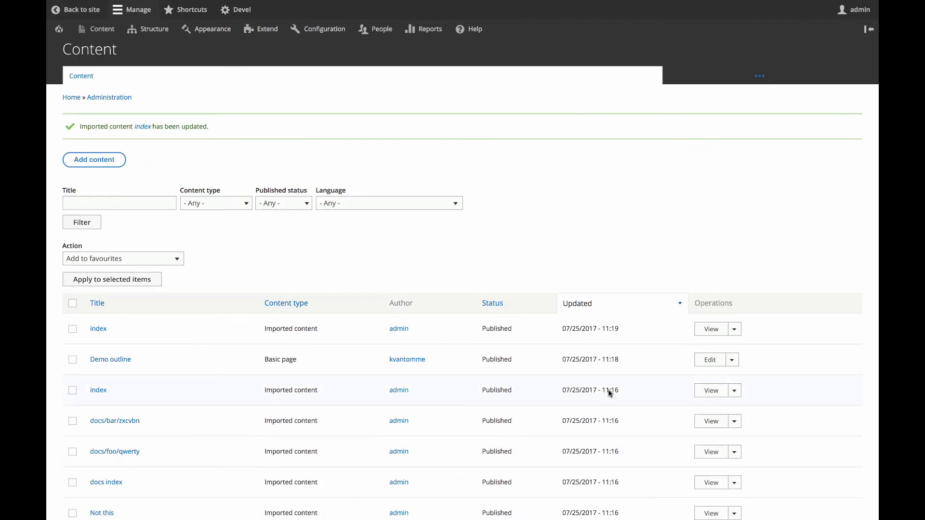
# Step: Edit the other imported index page, listed below Demo outline, and set its book to Demo outline
pyautogui.click(735, 391)
pyautogui.click(709, 404)
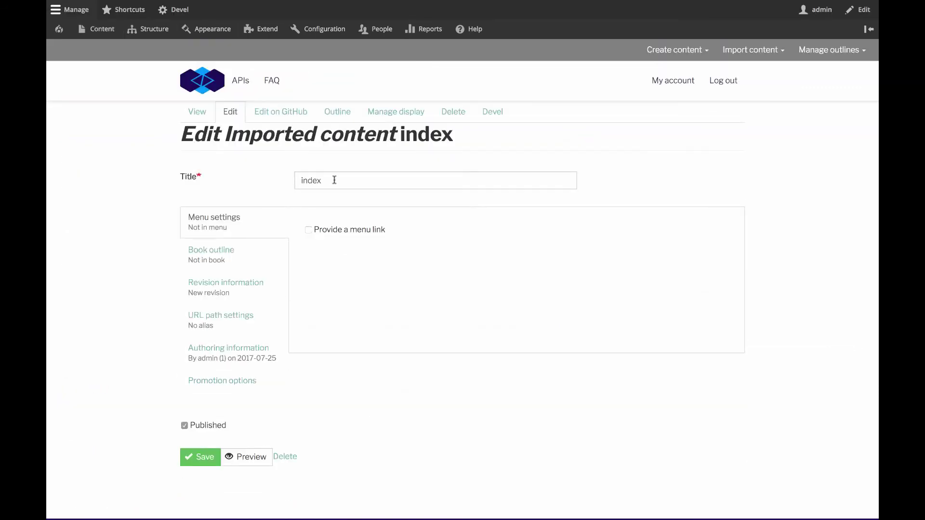
pyautogui.click(218, 258)
pyautogui.click(417, 232)
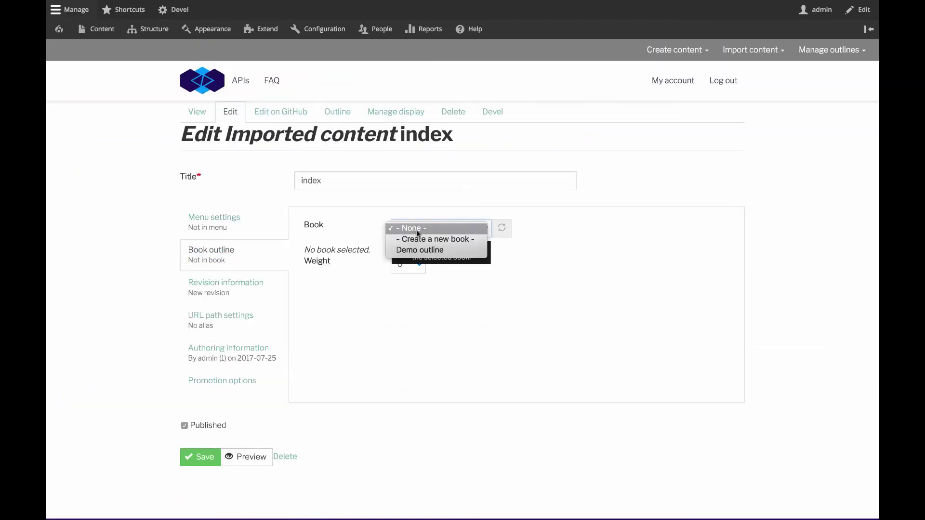
pyautogui.click(420, 250)
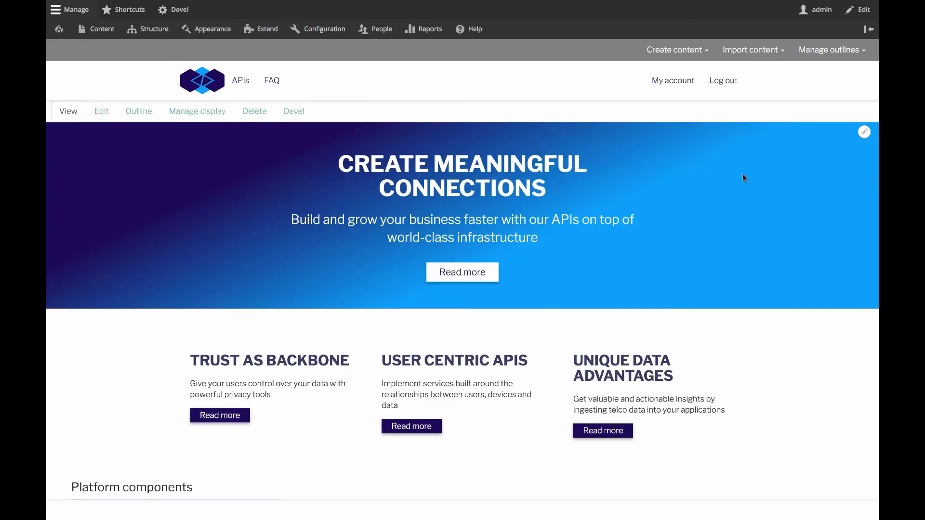
# Step: Start a new repository import using test_account
pyautogui.click(751, 49)
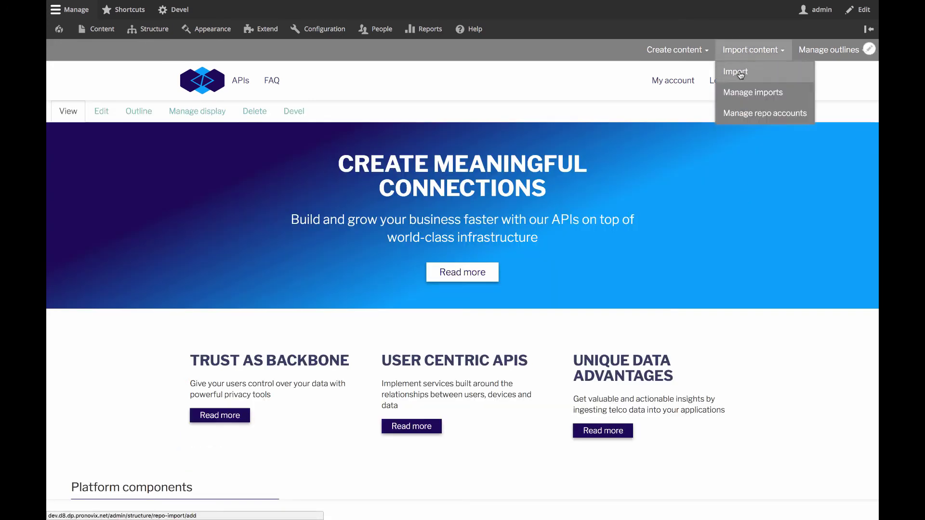
pyautogui.click(740, 73)
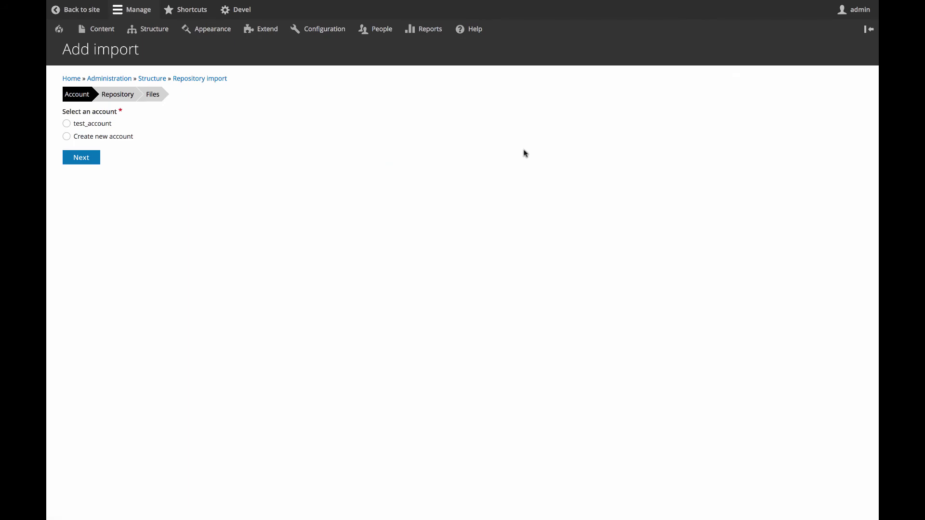
pyautogui.click(92, 125)
pyautogui.click(85, 163)
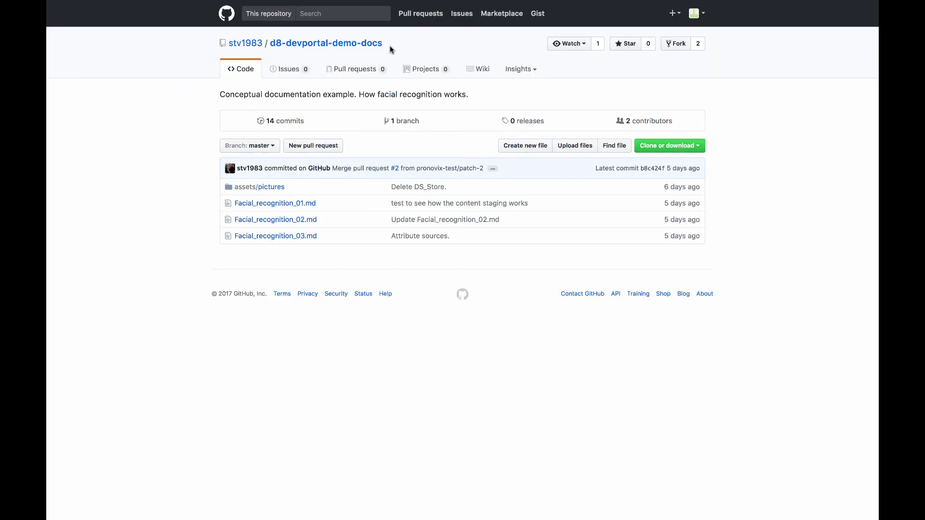
# Step: Copy the repository name from GitHub, add stv1983/d8-devportal-demo-docs as a public repository and select its master branch
pyautogui.moveTo(377, 45); pyautogui.dragTo(227, 41)
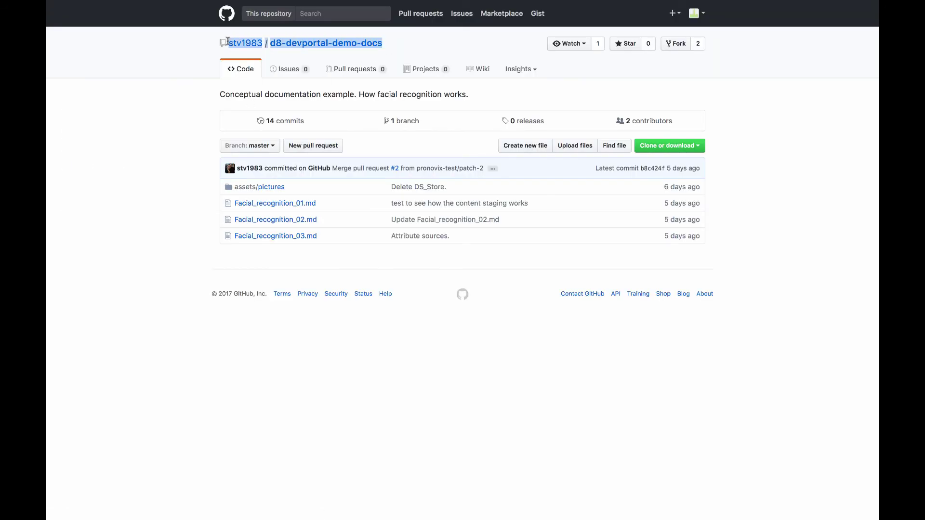
pyautogui.hotkey('ctrl', 'shift', 'Tab')
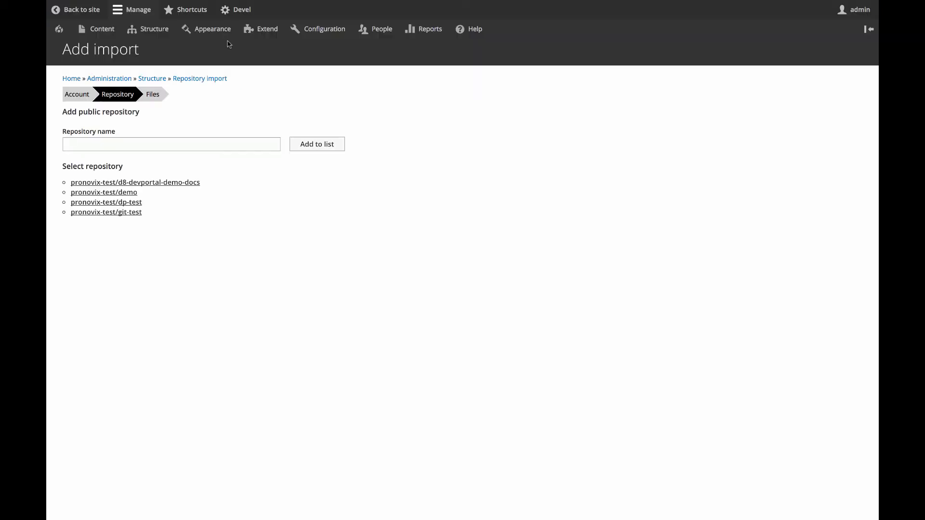
pyautogui.click(112, 147)
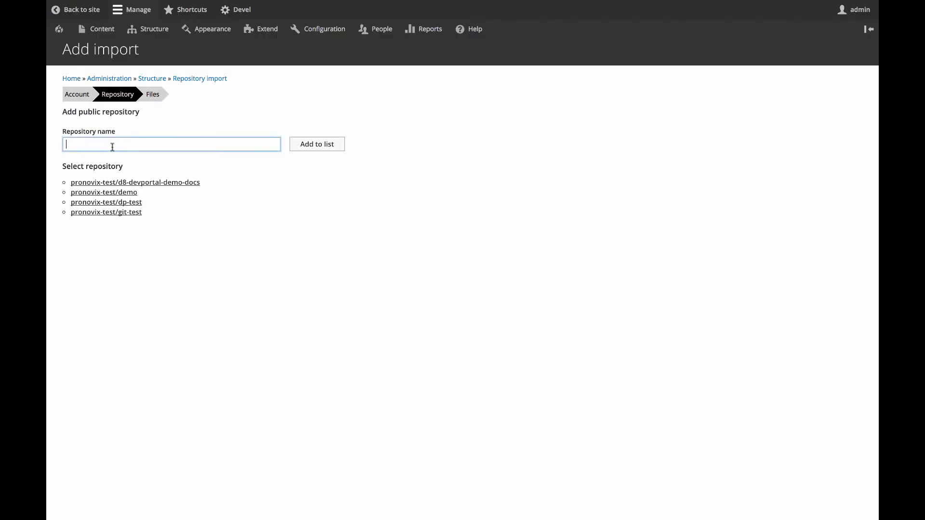
pyautogui.write('stv1983/d8-devportal-demo-docs')
pyautogui.click(319, 150)
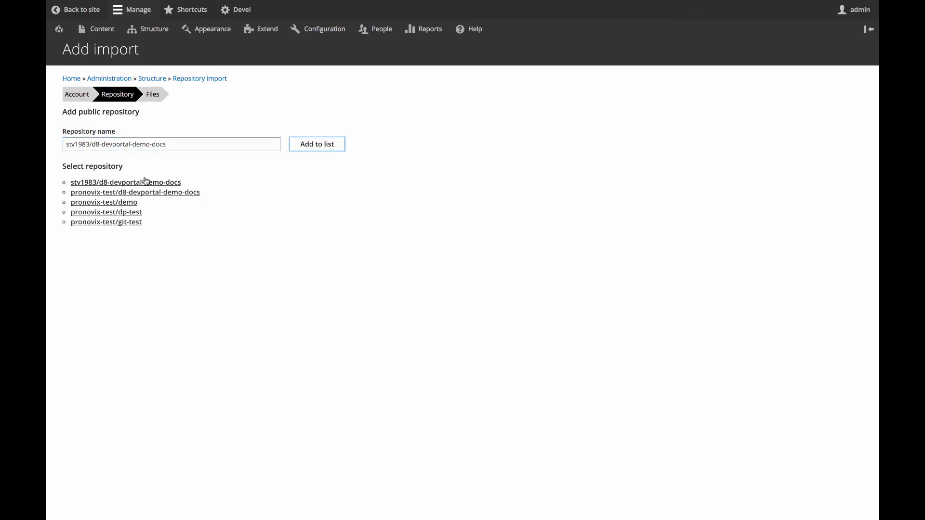
pyautogui.click(145, 184)
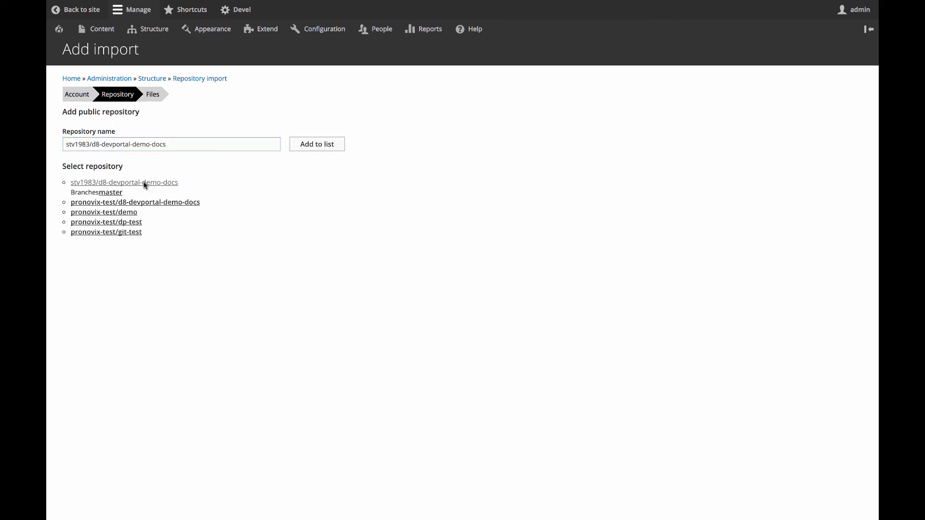
pyautogui.click(111, 193)
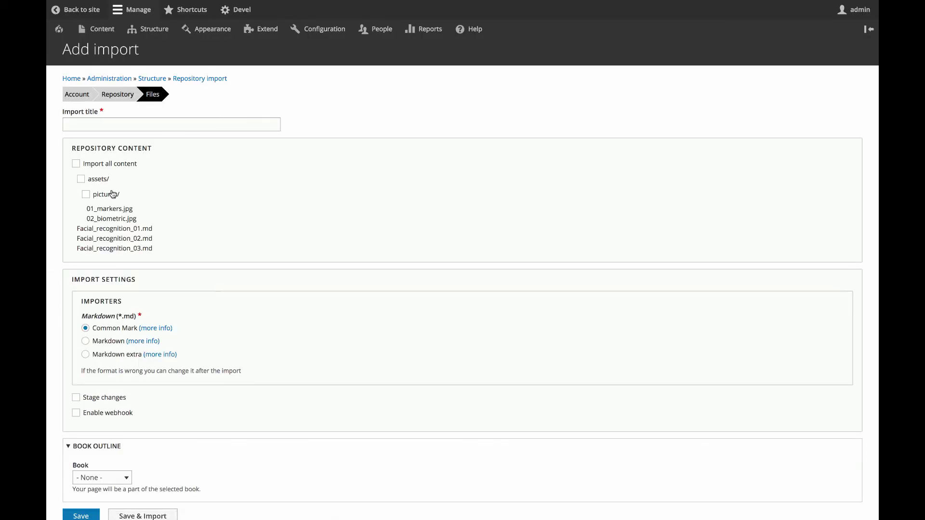
# Step: Include all repository content and title the import Steves_content
pyautogui.click(76, 163)
pyautogui.click(75, 123)
pyautogui.write('Steves_content')
# Step: Enable the webhook with registration at GitHub, assign the import to the Demo outline book, and save and run it
pyautogui.scroll(-2, 79, 318)
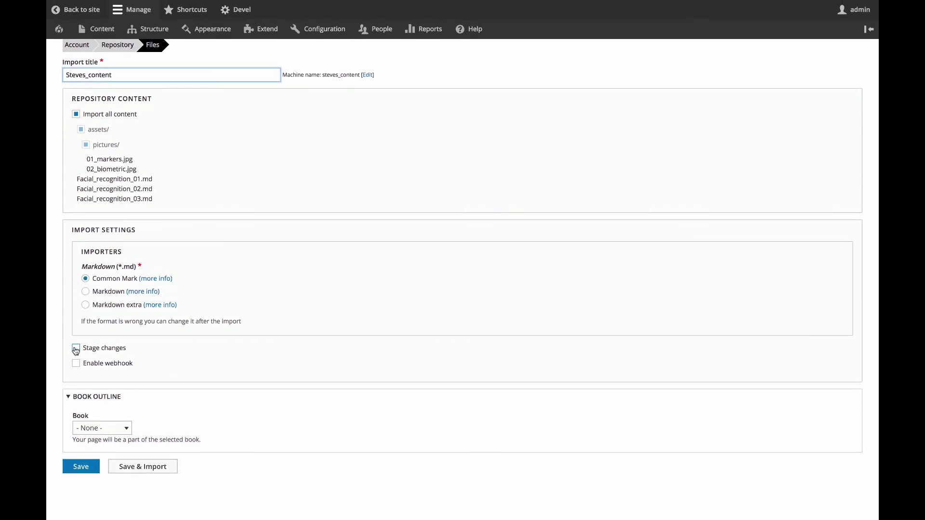
pyautogui.click(77, 365)
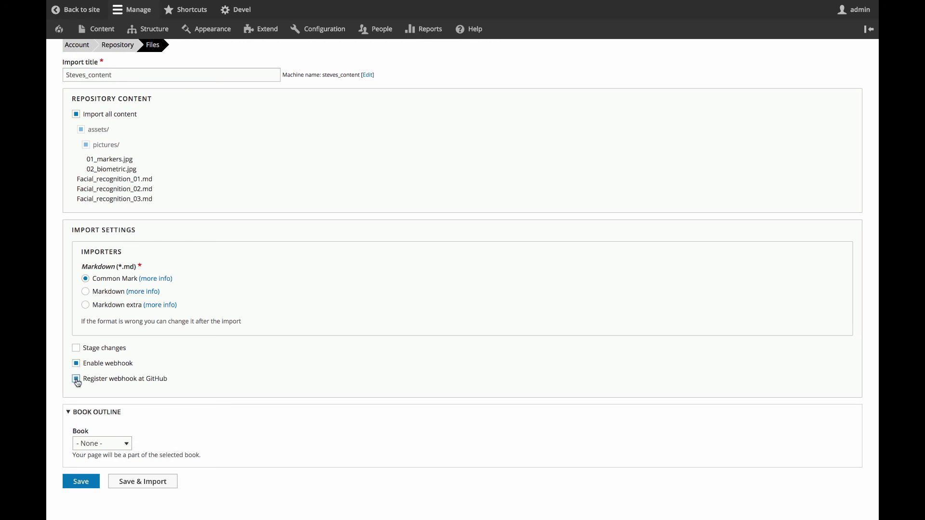
pyautogui.click(104, 450)
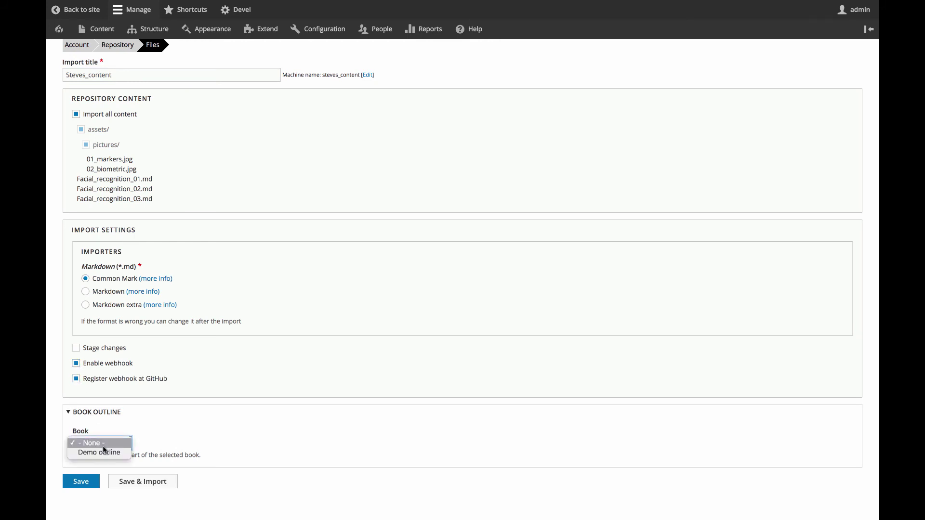
pyautogui.click(102, 453)
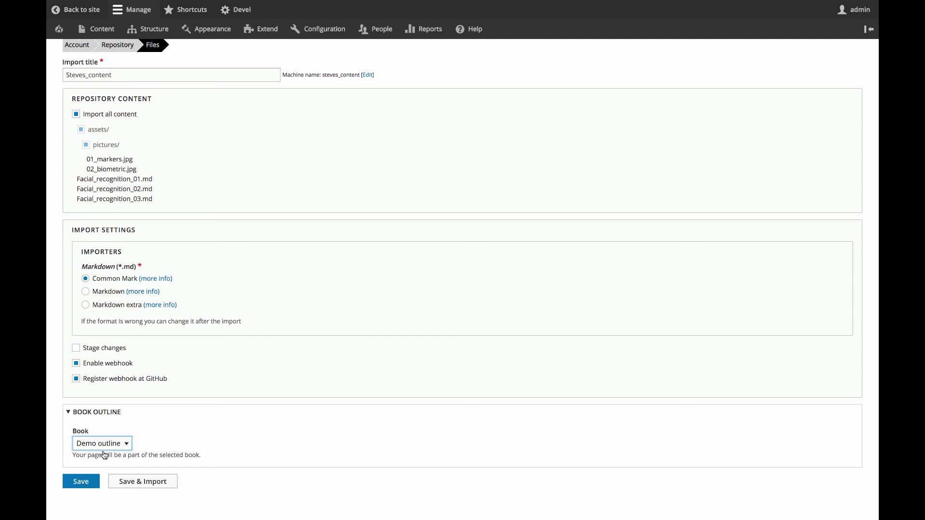
pyautogui.click(149, 483)
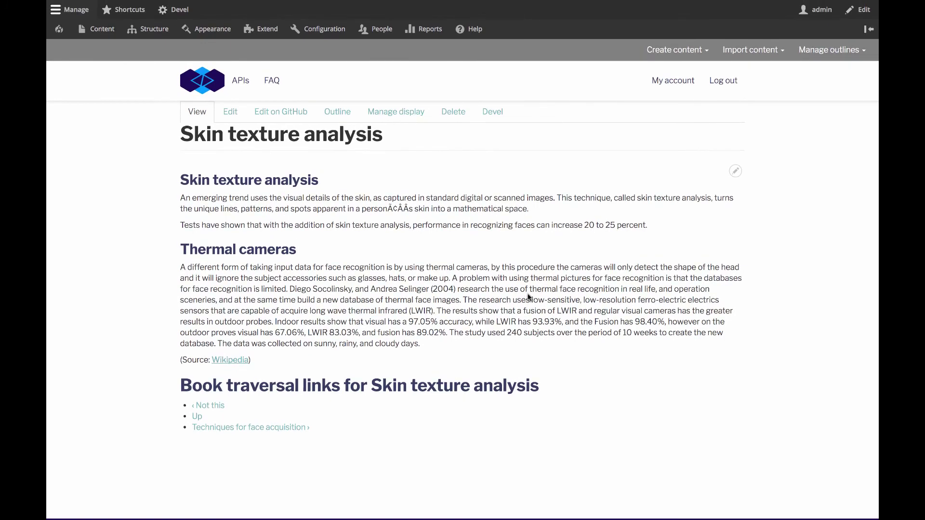
# Step: Return from the Skin texture analysis page to the imported files list and view Facial_recognition_02.md
pyautogui.hotkey('alt', 'Left')
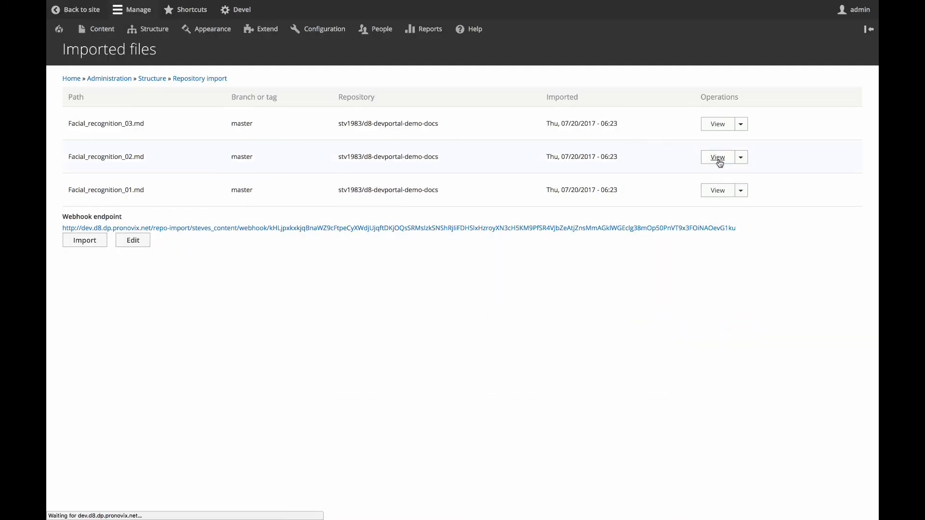
pyautogui.scroll(-5, 470, 299)
pyautogui.scroll(5, 464, 301)
pyautogui.hscroll(-5, 464, 301)
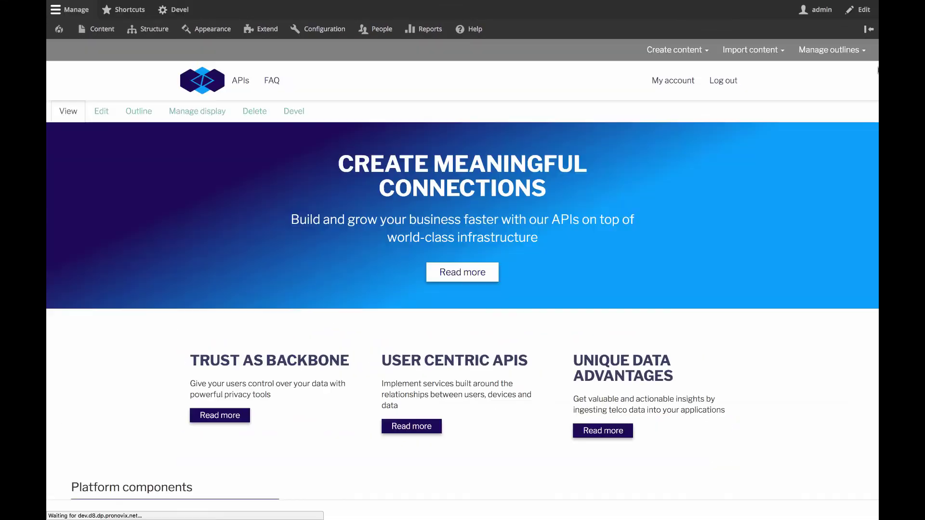
# Step: Open the Demo outline from the outline overview and read through its combined page
pyautogui.click(830, 49)
pyautogui.click(825, 99)
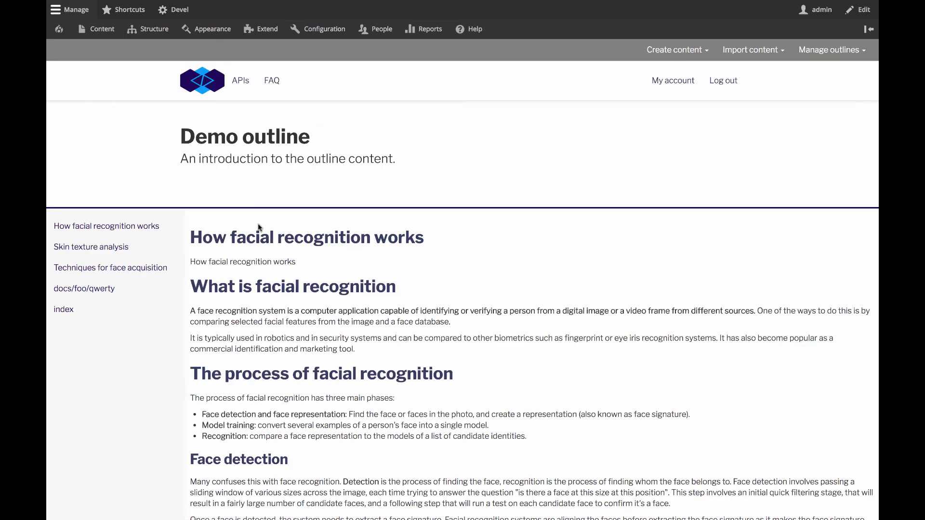
pyautogui.scroll(-15, 260, 231)
pyautogui.scroll(-5, 259, 227)
pyautogui.hotkey('ctrl', 'shift', 'n')
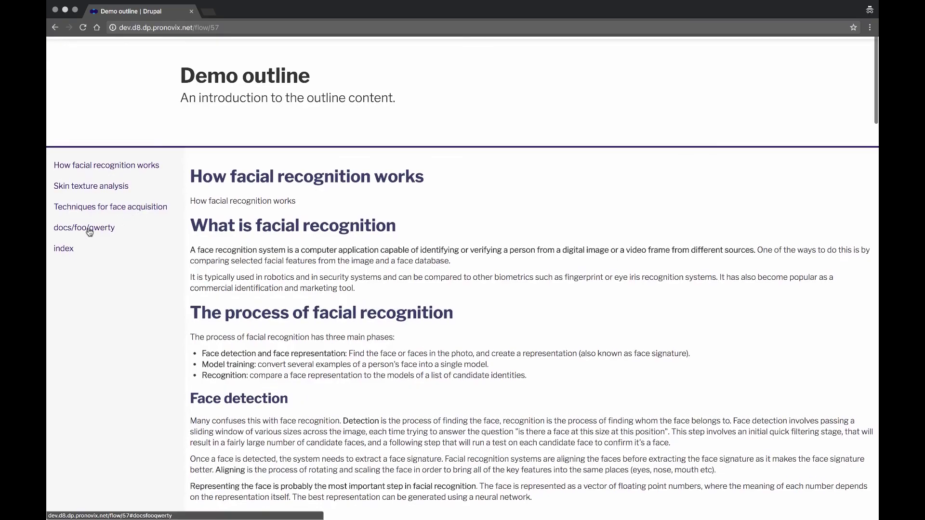
# Step: Browse the Demo outline sections docs/foo/qwerty, Techniques for face acquisition, Skin texture analysis and How facial recognition works through the outline navigation
pyautogui.click(89, 230)
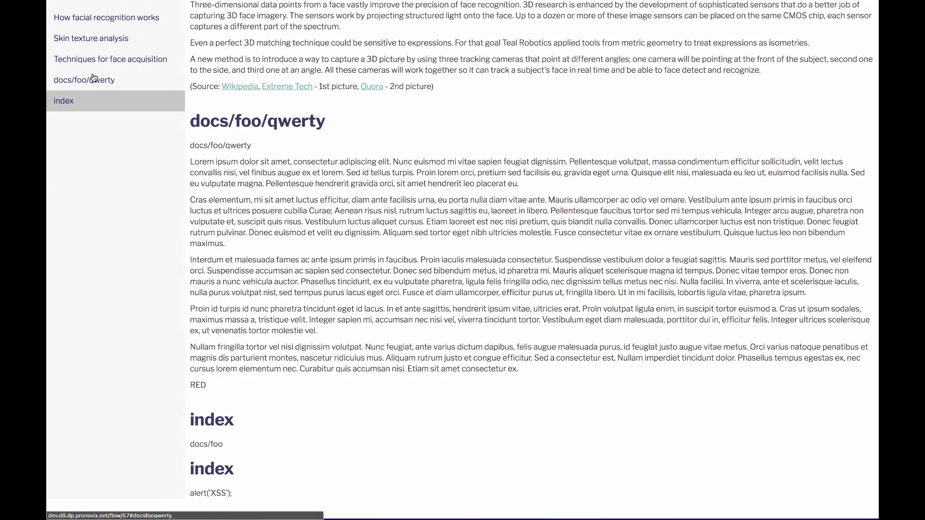
pyautogui.click(94, 58)
pyautogui.click(92, 41)
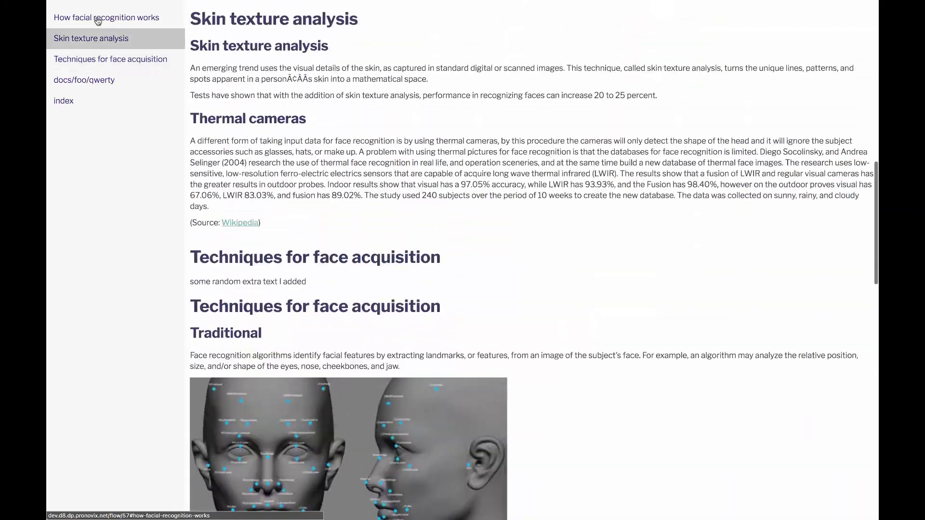
pyautogui.click(98, 20)
pyautogui.scroll(4, 207, 147)
pyautogui.scroll(-20, 207, 147)
pyautogui.scroll(20, 135, 322)
pyautogui.scroll(-15, 135, 322)
pyautogui.scroll(-15, 135, 322)
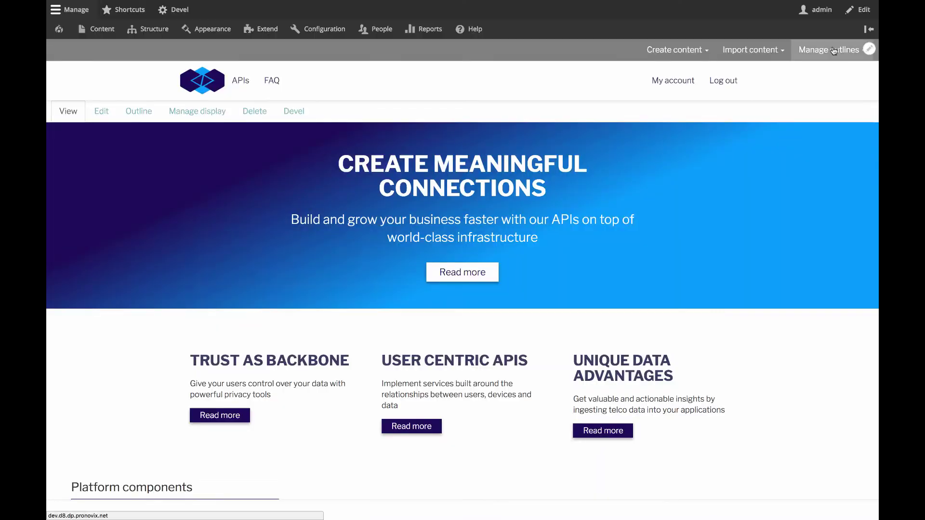
# Step: Reorder the Demo outline pages as Skin texture analysis, docs/foo/qwerty, index, How facial recognition works, Techniques for face acquisition, and save them
pyautogui.click(834, 51)
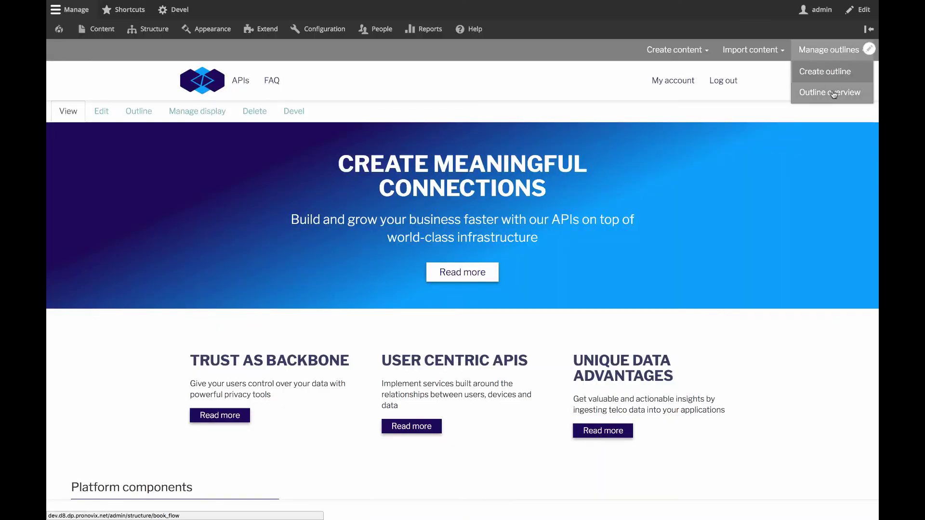
pyautogui.click(831, 103)
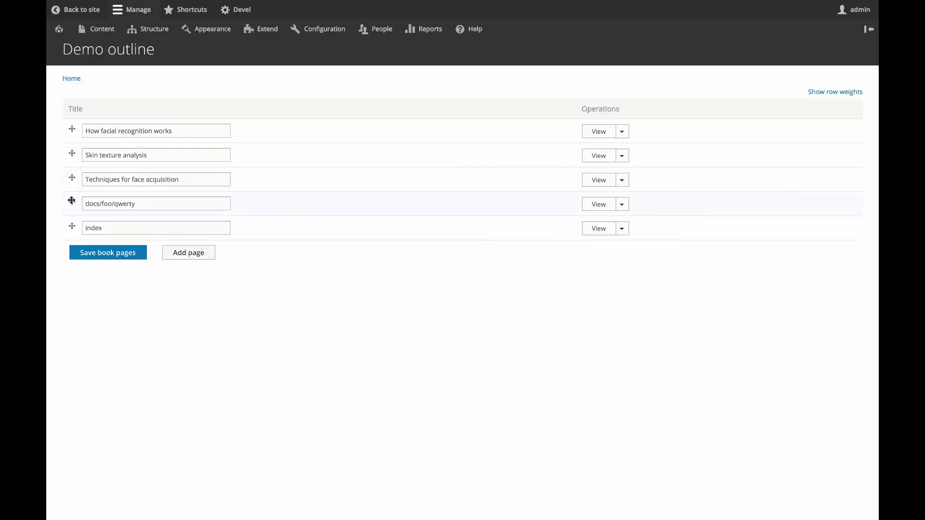
pyautogui.moveTo(77, 160); pyautogui.dragTo(76, 161)
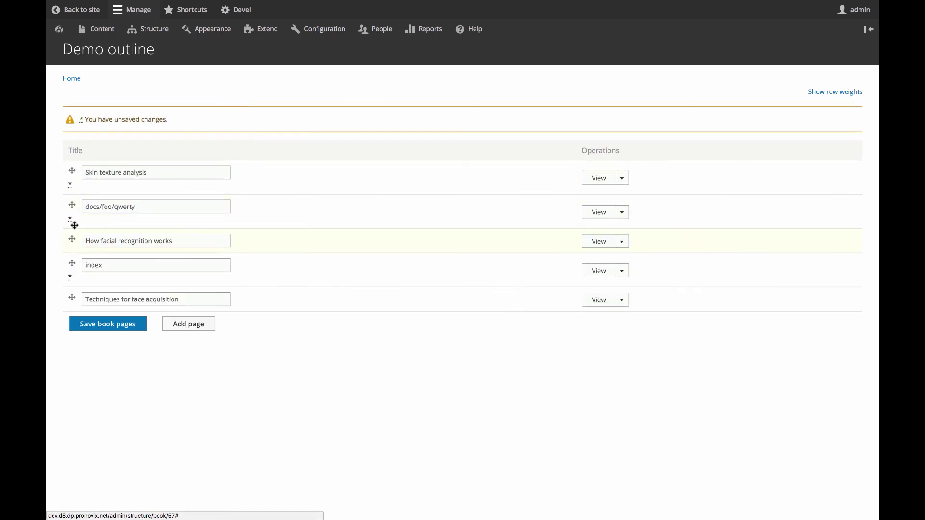
pyautogui.moveTo(75, 225); pyautogui.dragTo(73, 274)
pyautogui.click(116, 334)
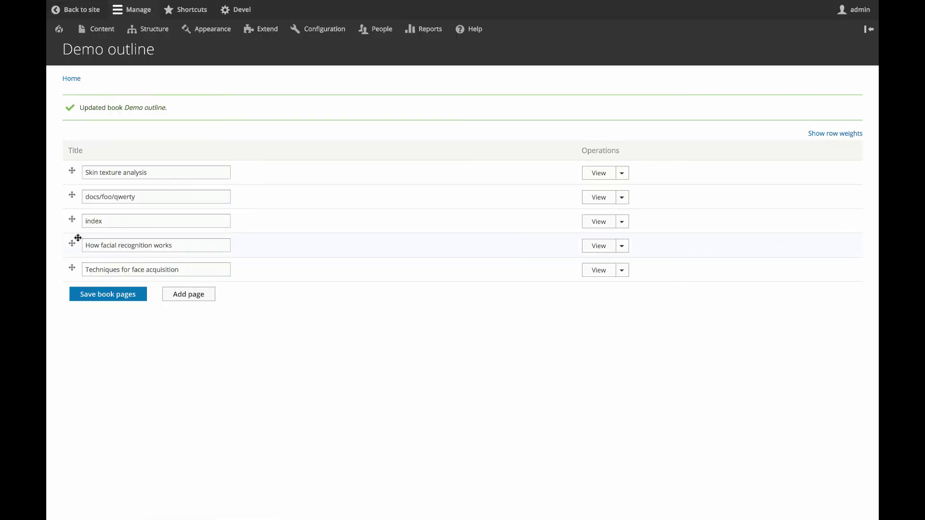
# Step: Nest How facial recognition works under index in the Demo outline and save the book pages
pyautogui.moveTo(79, 247); pyautogui.dragTo(91, 249)
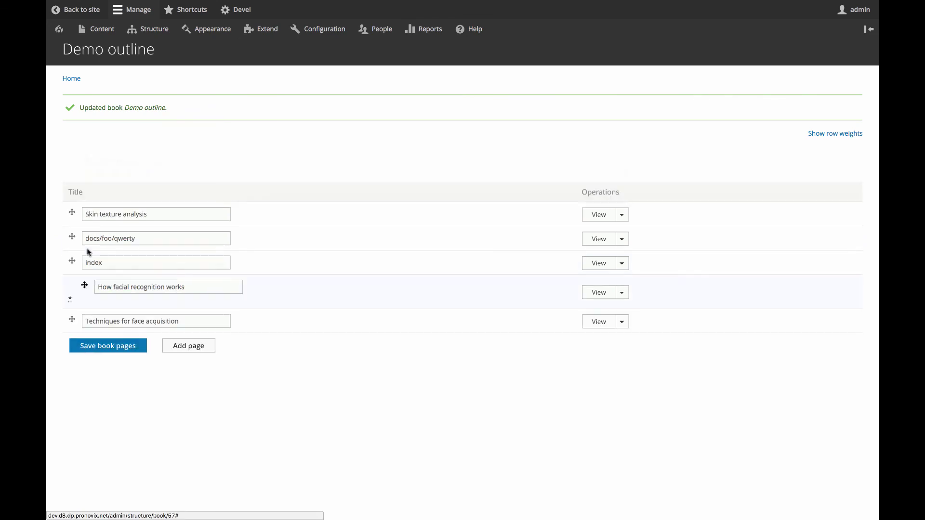
pyautogui.click(108, 345)
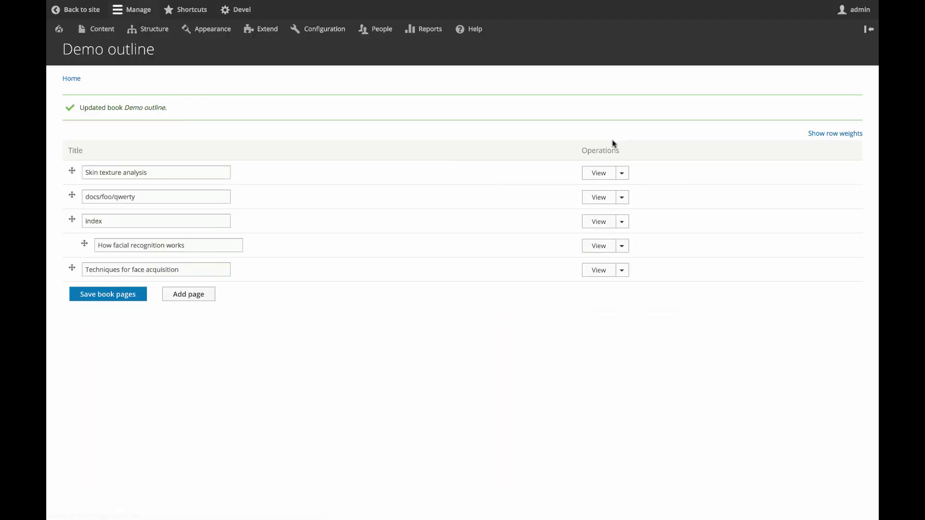
# Step: View the Demo outline page and examine its rearranged navigation and sections
pyautogui.hscroll(-5, 292, 142)
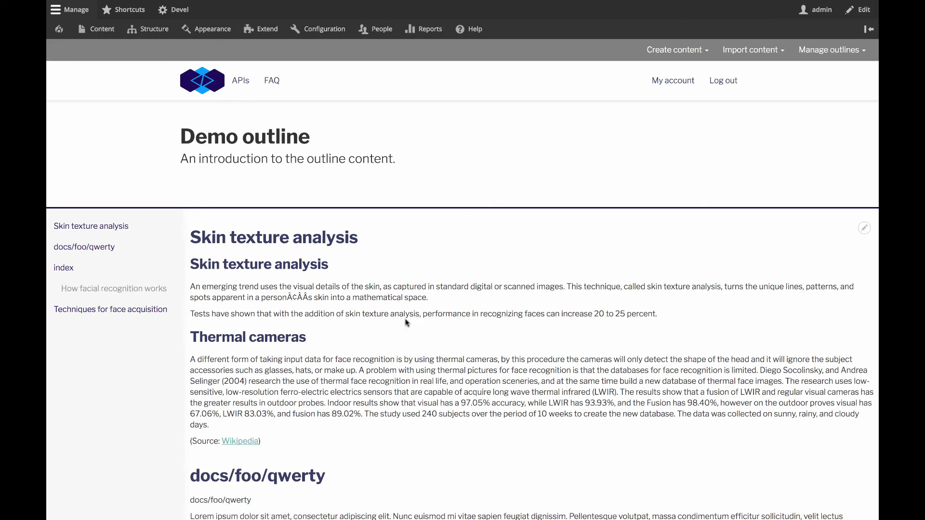
pyautogui.scroll(-6, 407, 323)
pyautogui.scroll(-10, 406, 323)
pyautogui.scroll(-12, 406, 319)
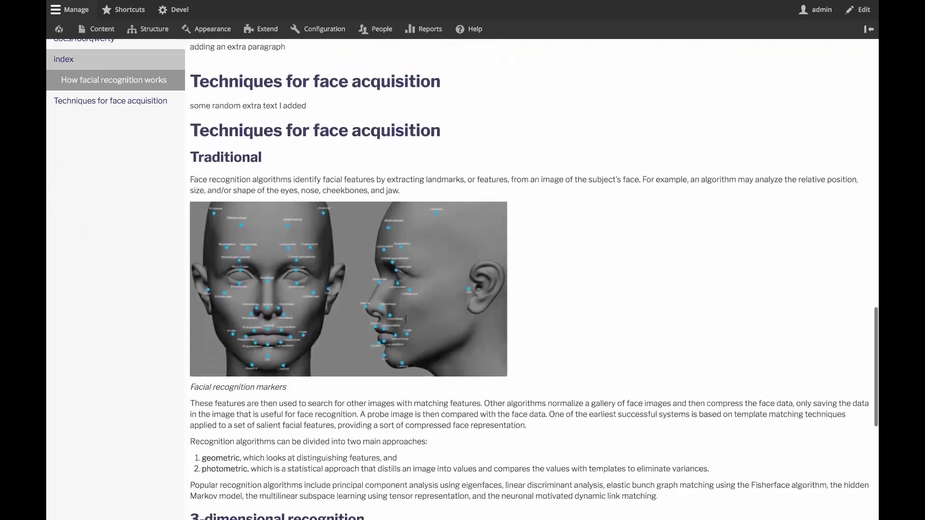
pyautogui.scroll(-9, 406, 319)
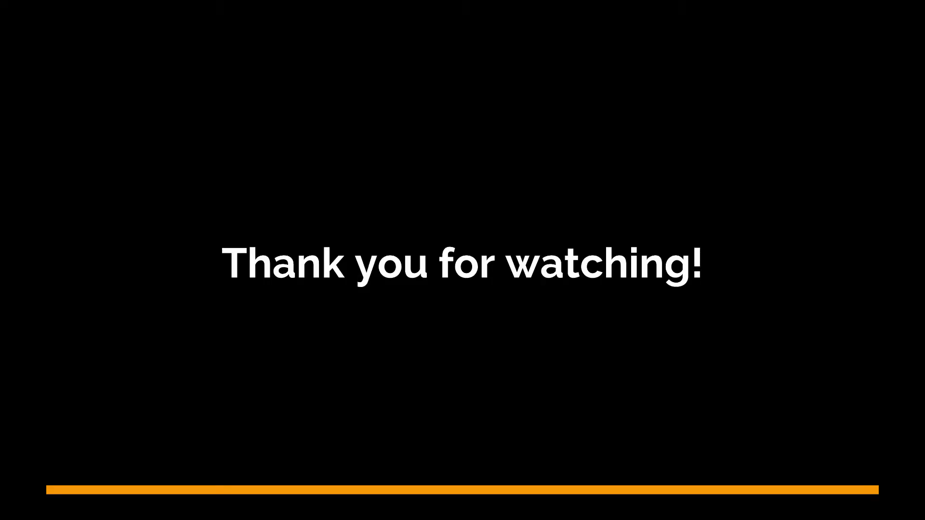